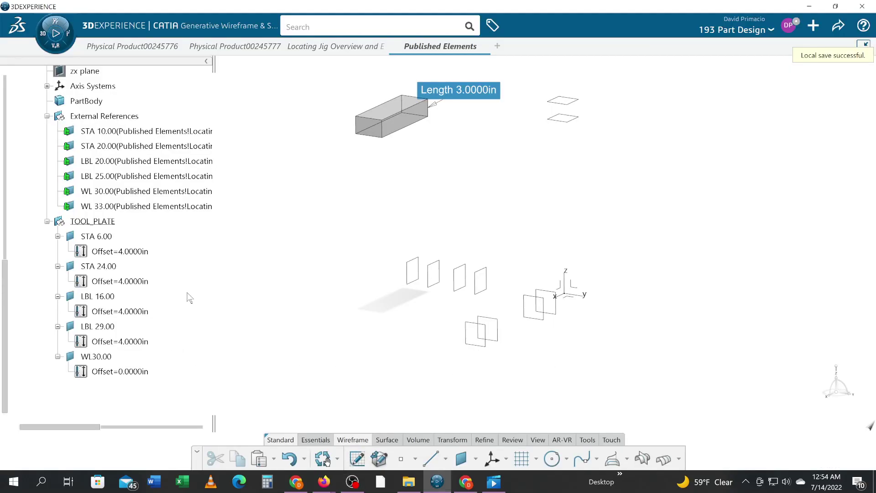
- Select the TOOL_PLATE planes, pan the scene, and briefly review the preference settings
click(110, 221)
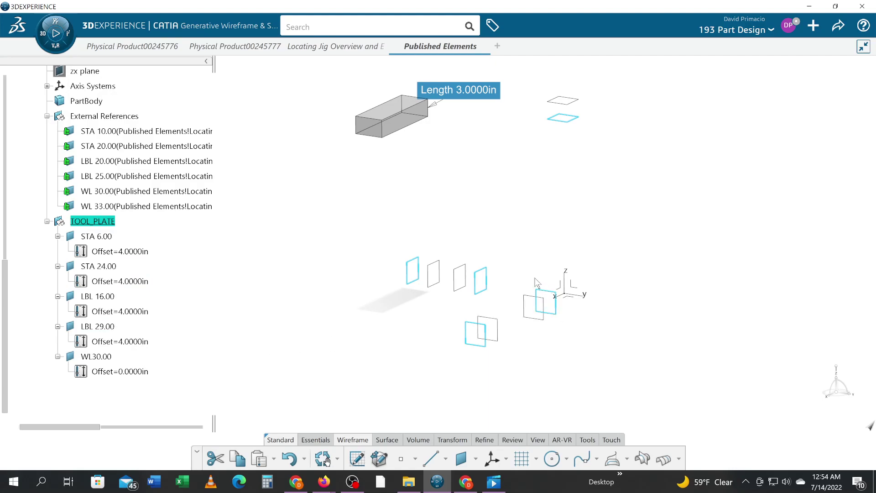
middle_drag(499, 219, 504, 243)
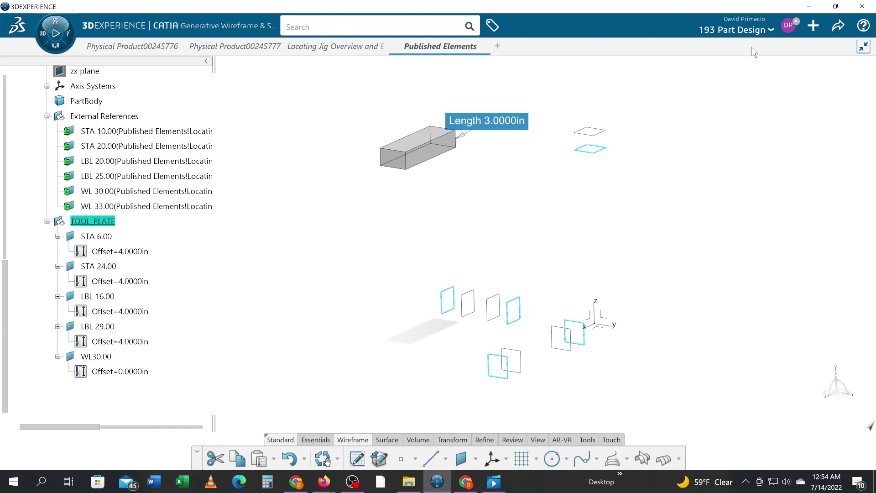
click(785, 27)
click(743, 64)
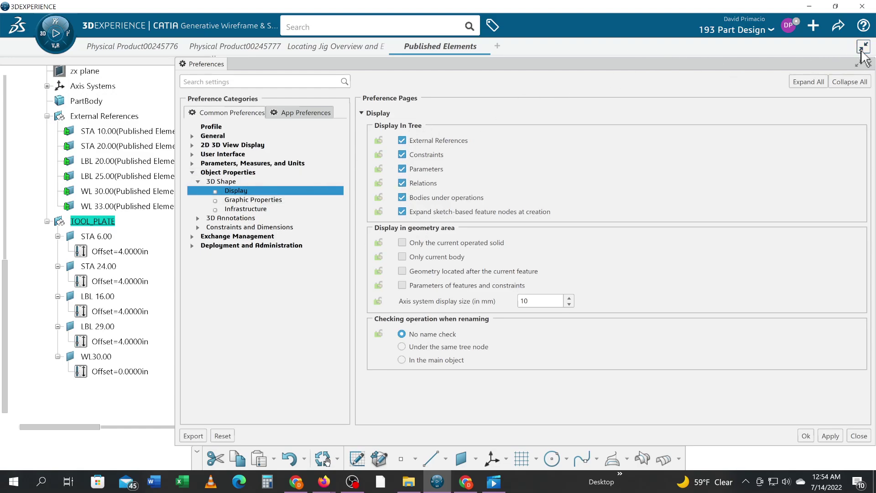
click(870, 65)
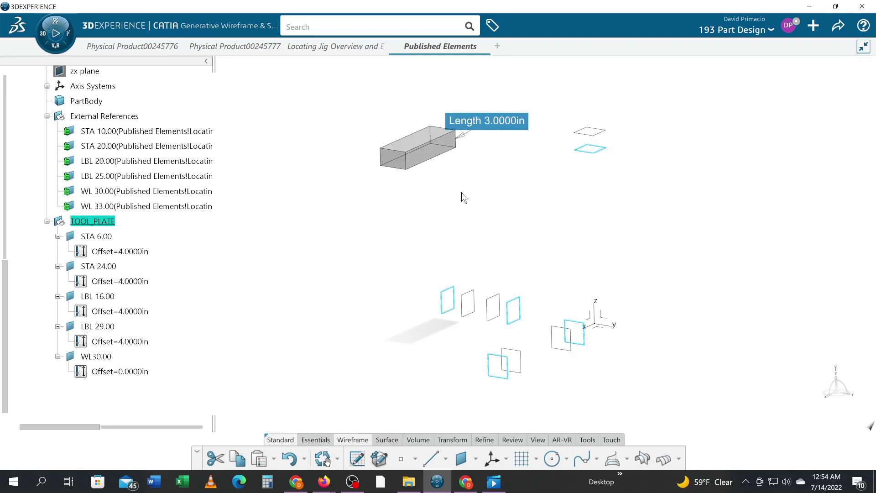
- Create Sketch.3 on the WL30.00 plane
click(480, 188)
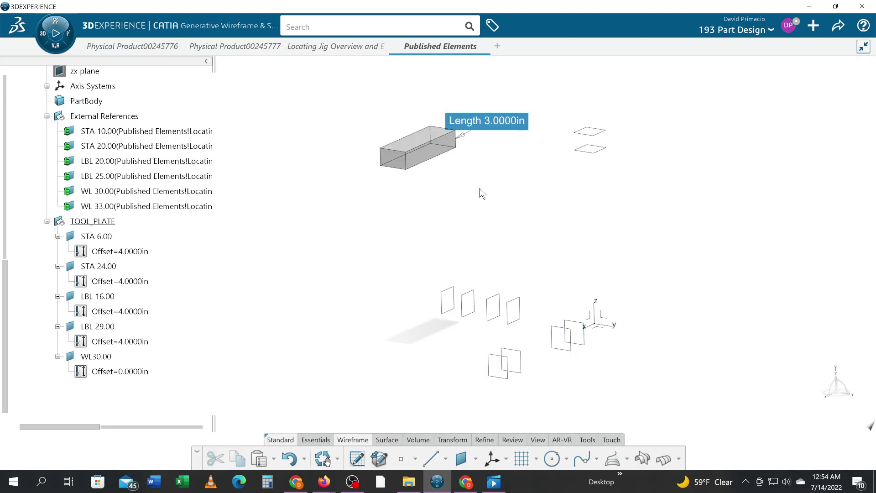
click(587, 151)
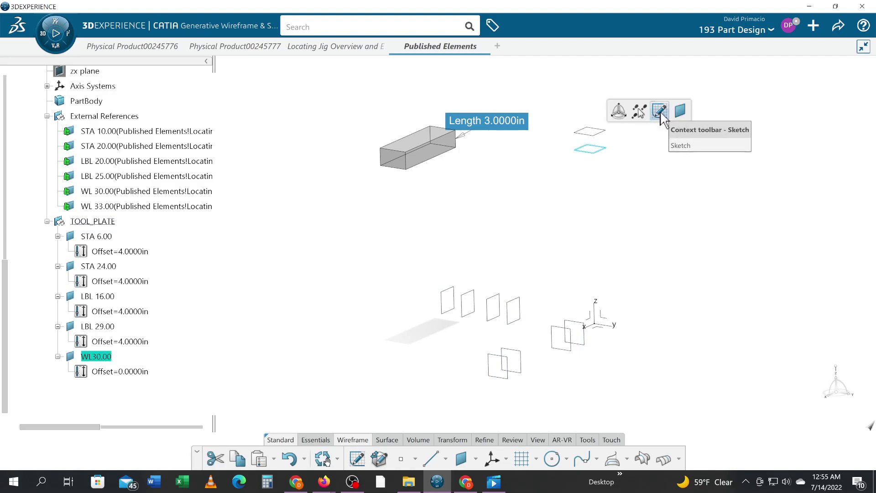
click(660, 111)
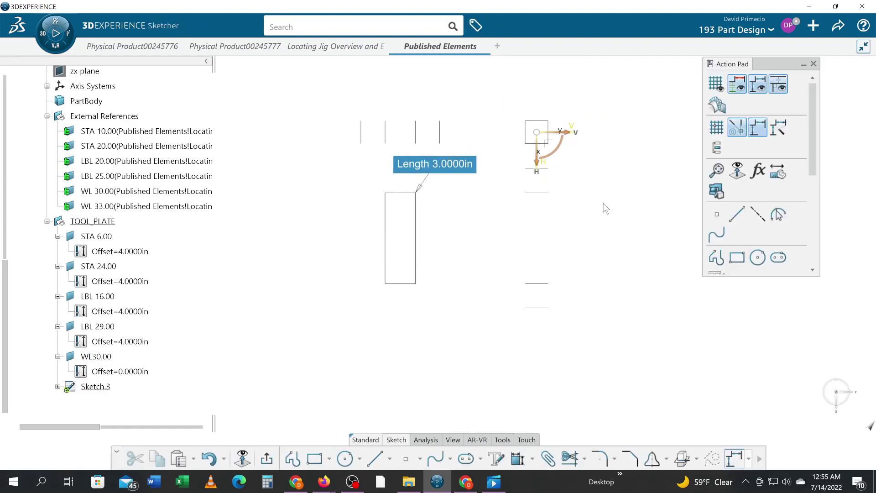
- Orient the view normal to the WL30.00 sketch plane
click(237, 463)
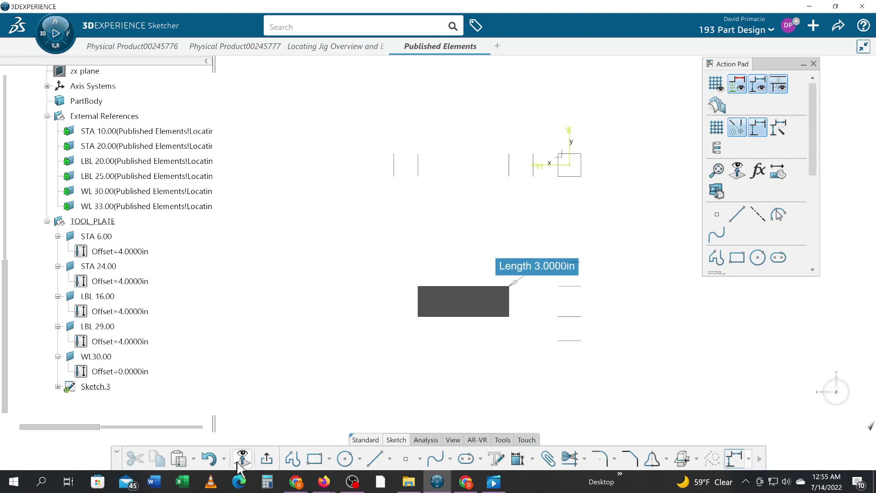
click(238, 462)
click(241, 459)
click(241, 460)
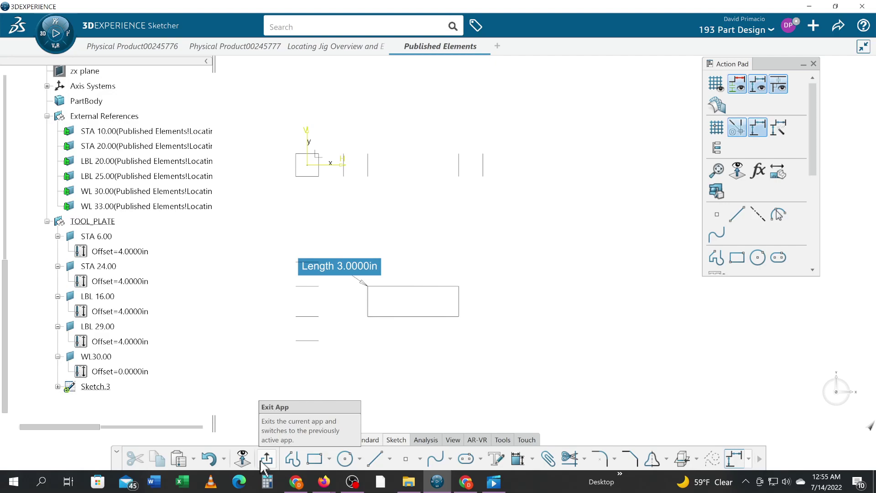
click(250, 464)
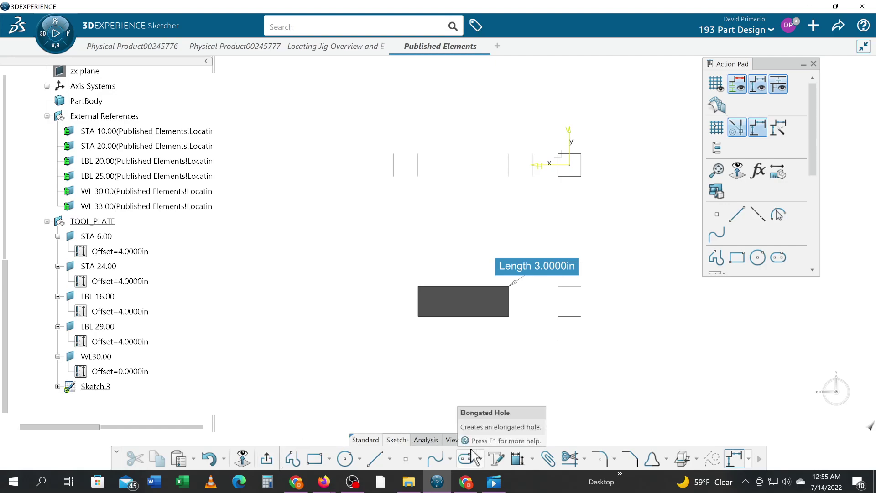
click(454, 440)
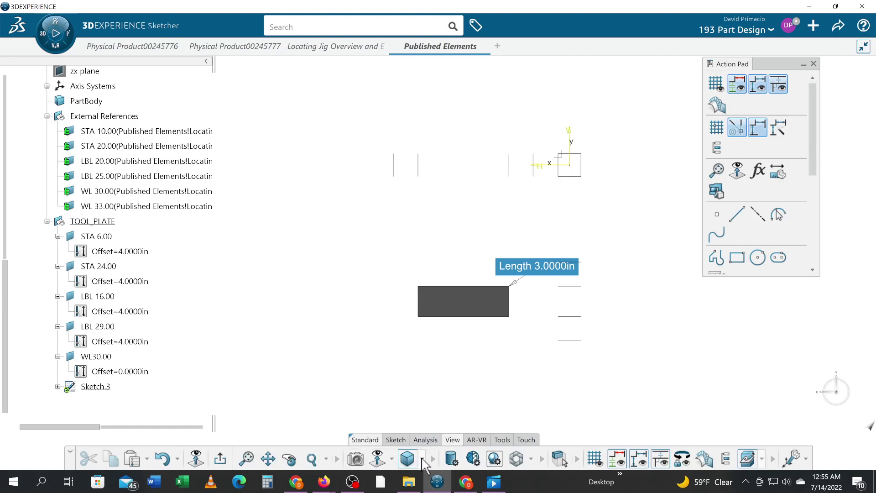
- Switch to the * iso view, then pan and zoom to frame the block, Sketch.3 and STA 6.00 plane
click(377, 462)
click(392, 459)
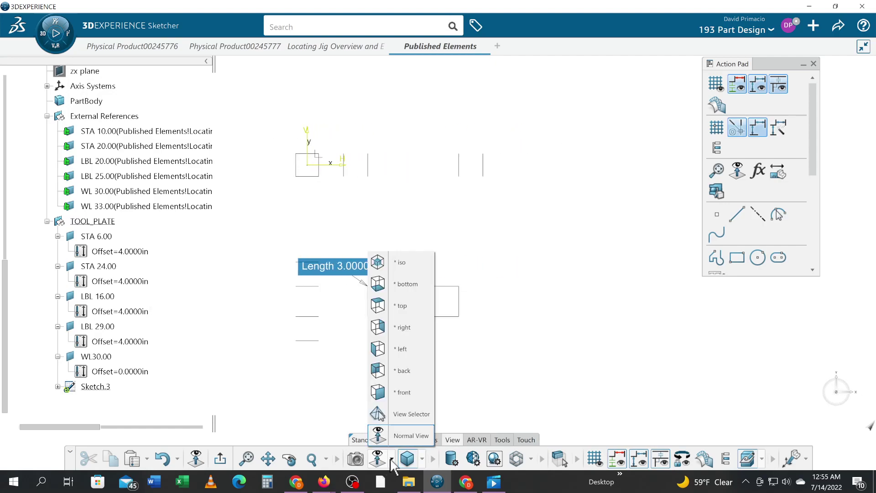
click(411, 262)
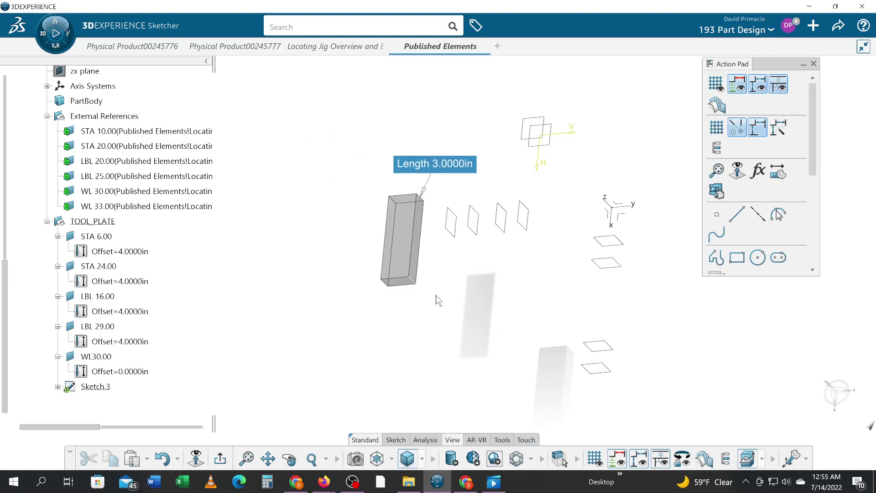
mouse_move(426, 336)
middle_down()
mouse_move(395, 284)
mouse_move(407, 307)
mouse_move(403, 363)
mouse_move(394, 343)
mouse_move(366, 332)
middle_up()
scroll(394, 340, up, 3)
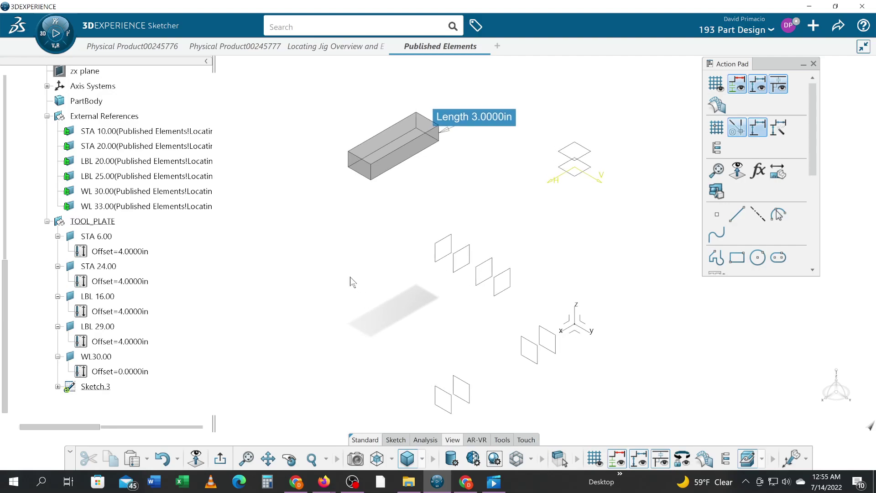
click(579, 178)
click(111, 237)
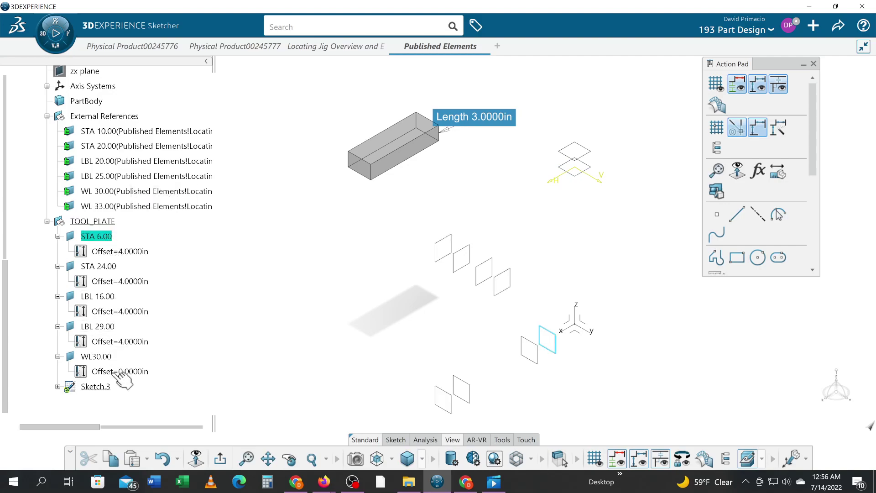
click(254, 297)
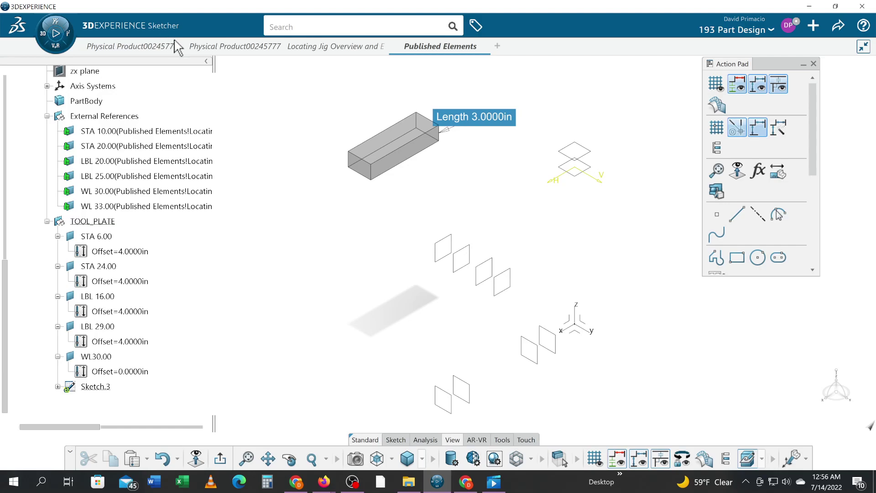
click(715, 84)
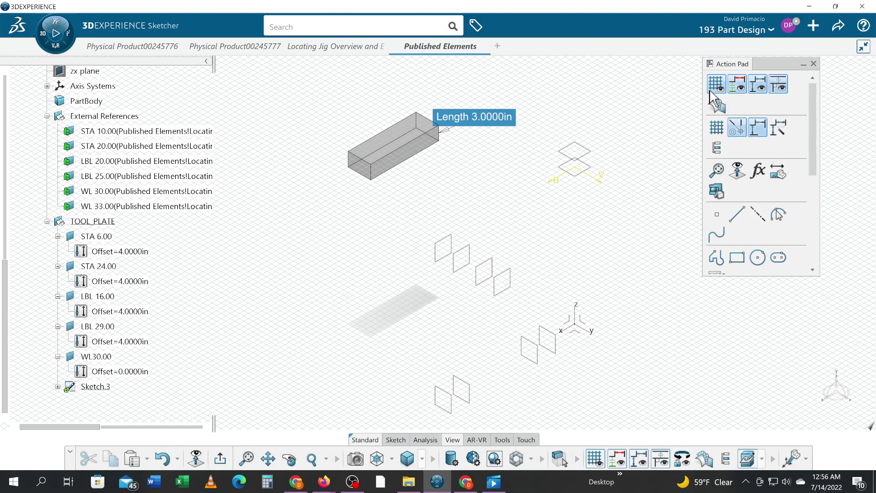
click(711, 93)
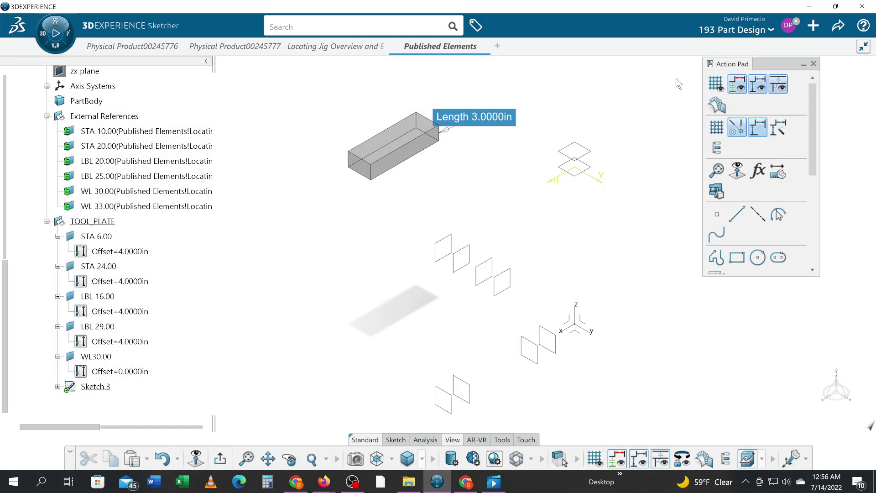
right_click(635, 81)
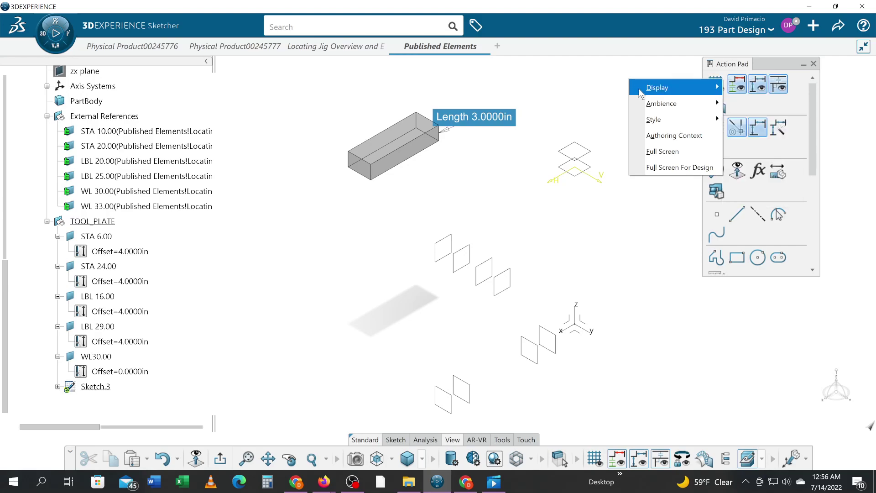
mouse_move(640, 91)
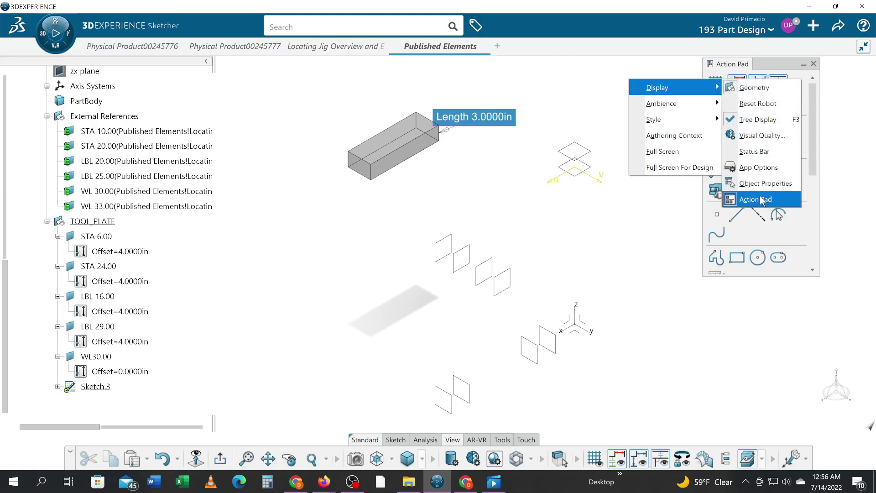
click(645, 304)
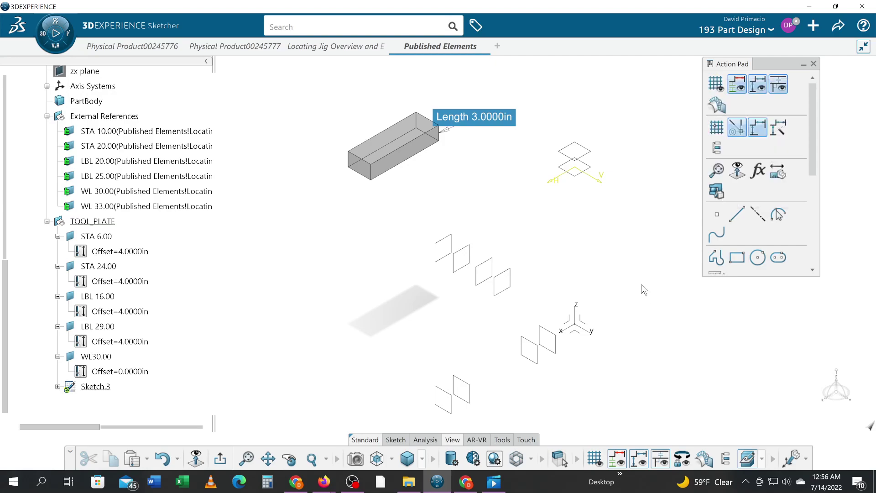
click(716, 84)
click(714, 87)
click(594, 460)
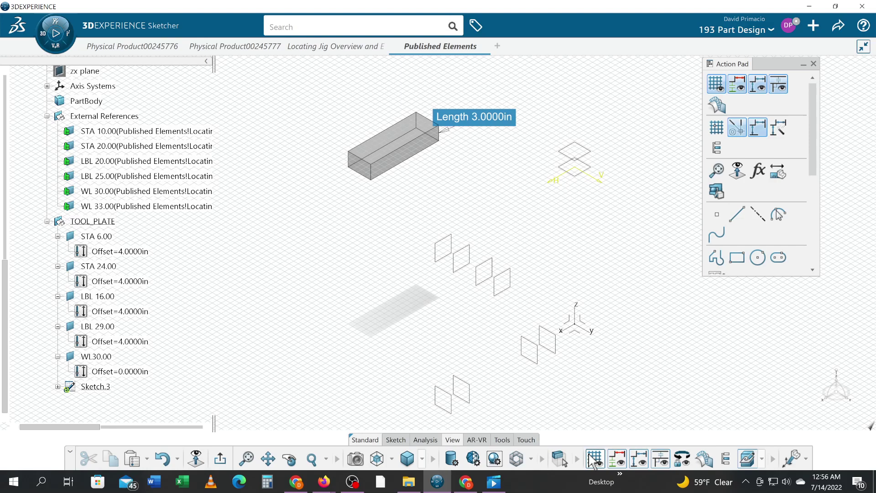
click(593, 460)
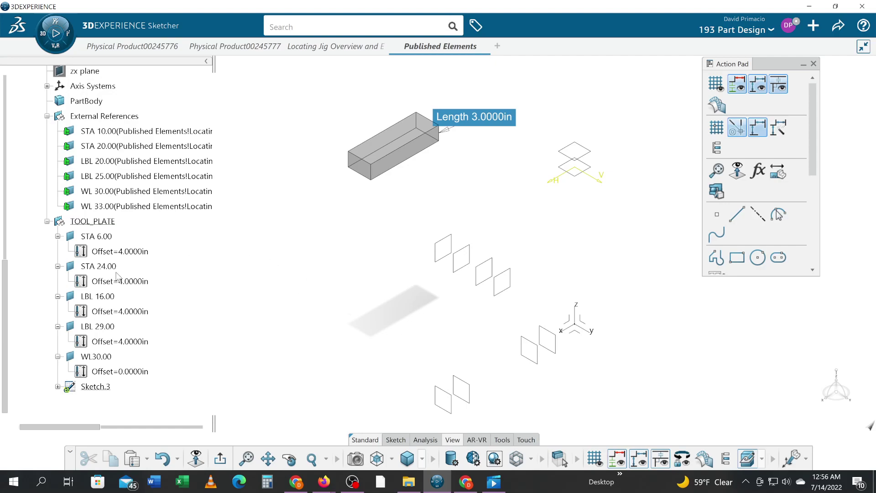
- Select STA 6.00, STA 24.00, LBL 16.00 and LBL 29.00 in the tree and expand the Project 3D Elements flyout
click(97, 236)
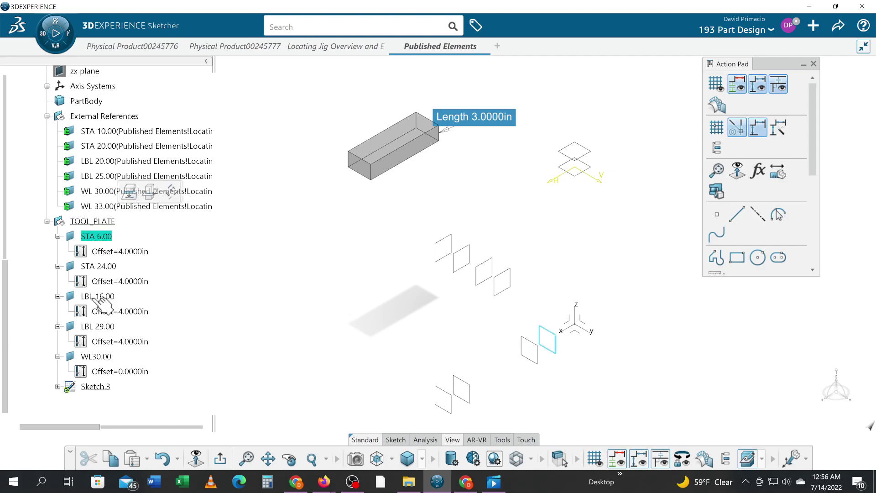
shift+click(100, 328)
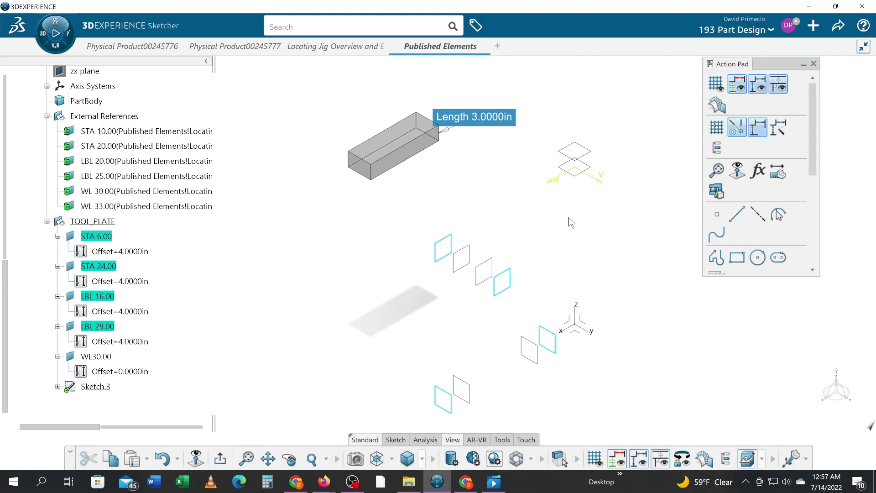
click(395, 440)
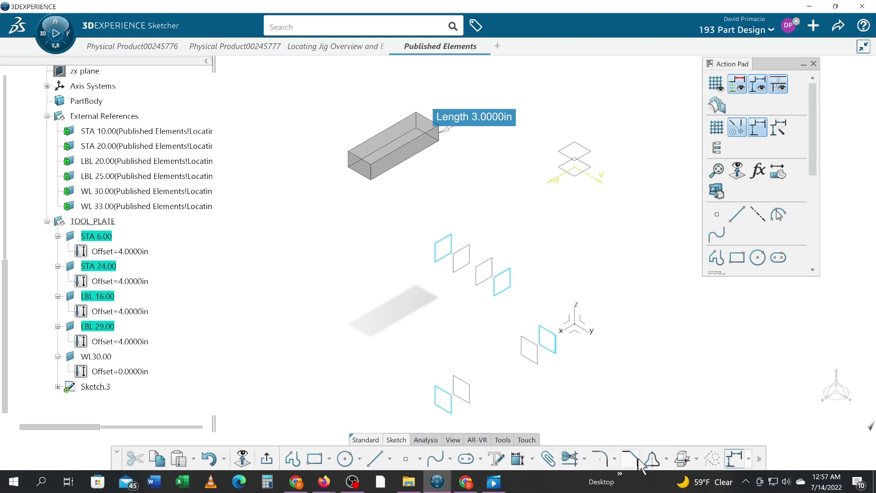
click(695, 459)
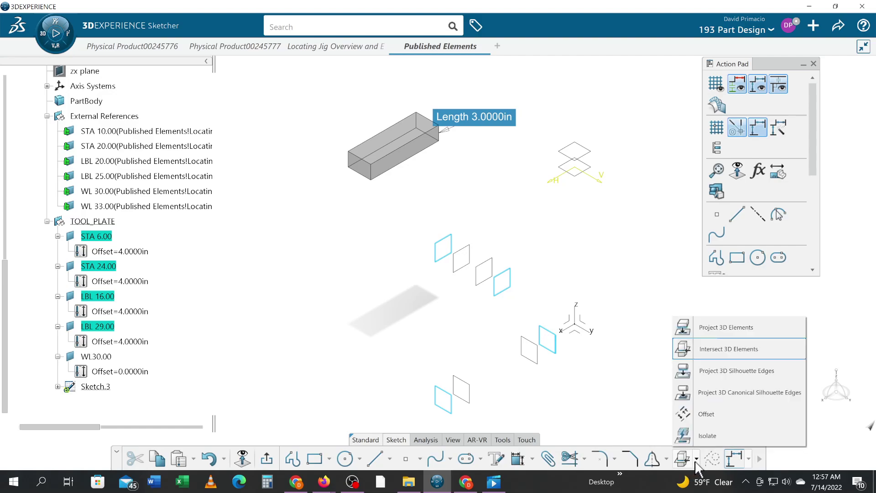
- Intersect the four selected planes with Sketch.3, using WL30.00 as the near element
click(728, 356)
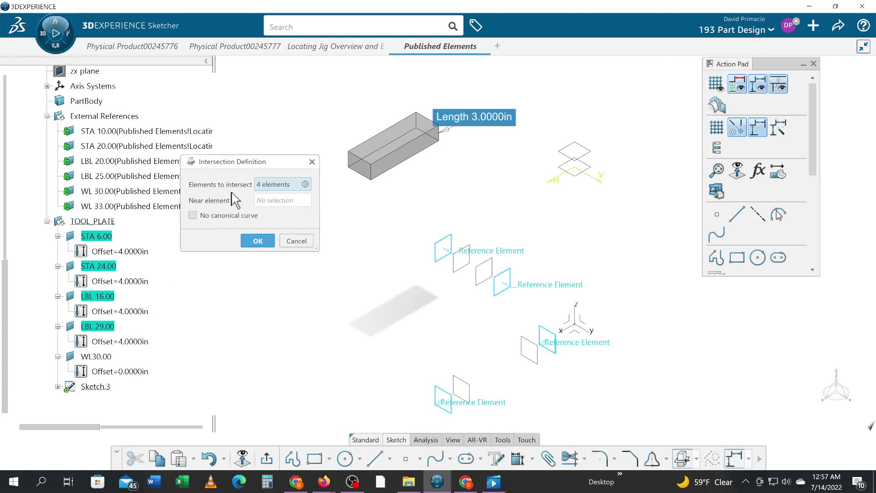
click(271, 202)
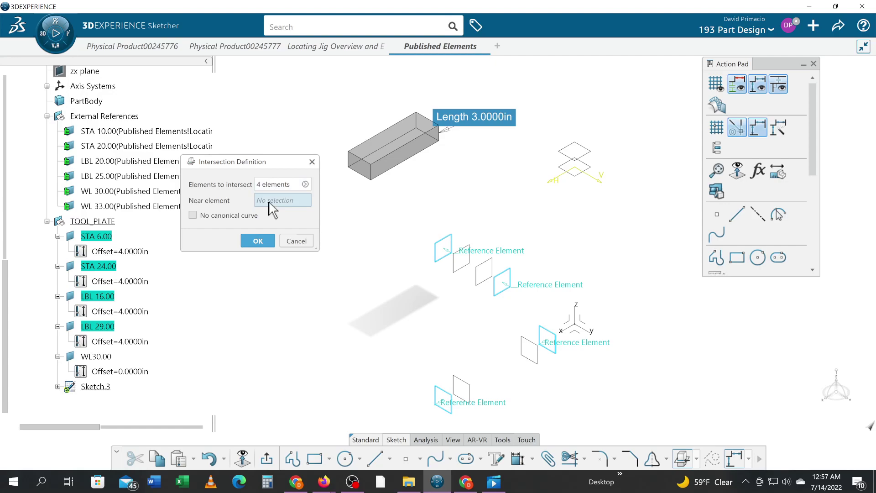
click(102, 358)
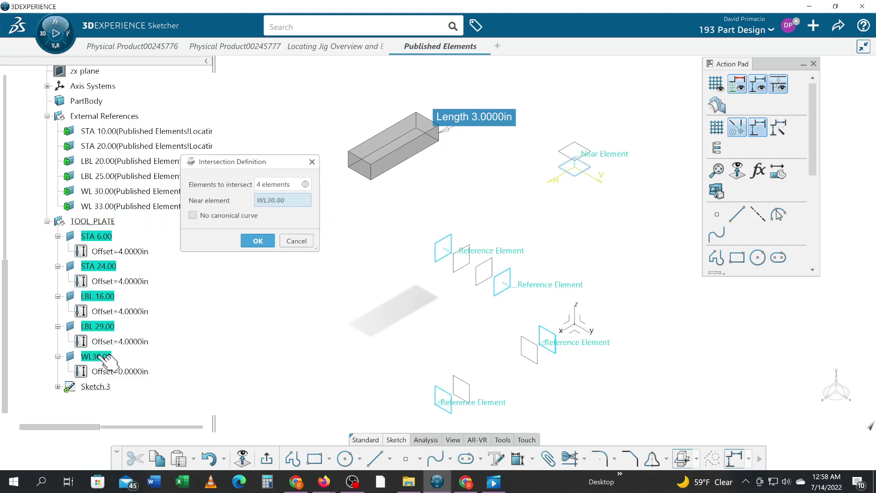
click(247, 242)
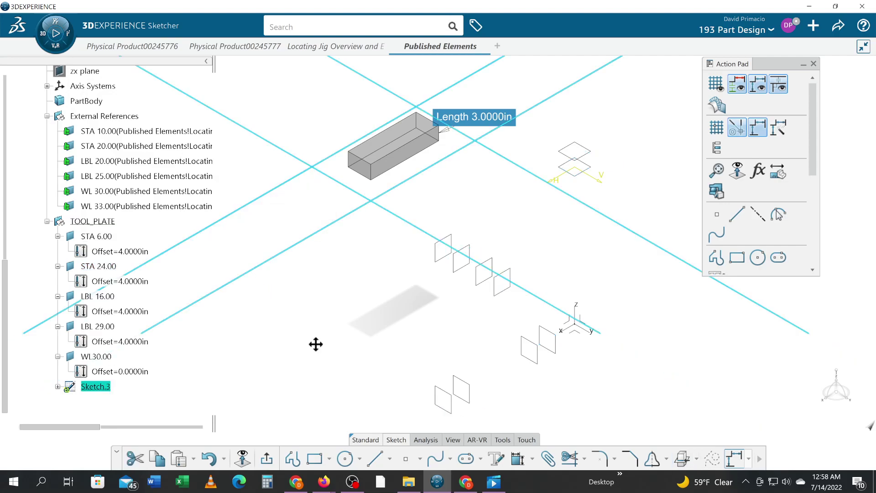
- Zoom in on the block and sketch lines and apply the Blue Design ambience
middle_drag(316, 344, 321, 415)
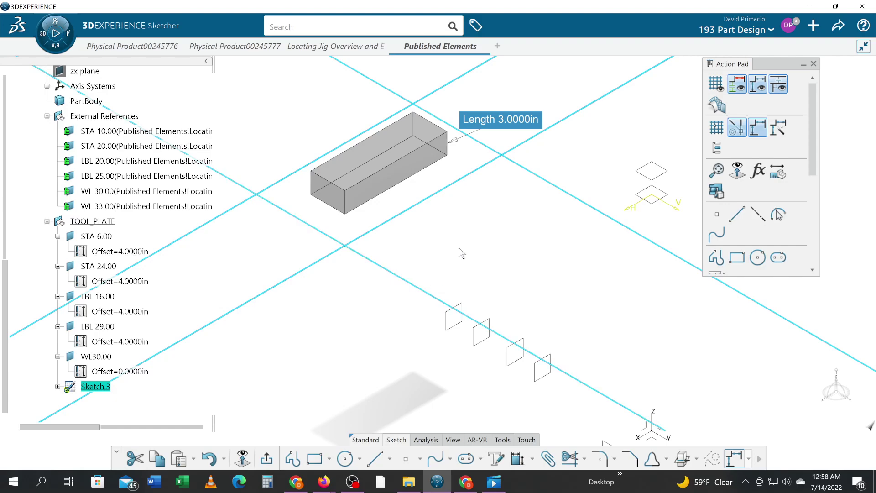
click(493, 246)
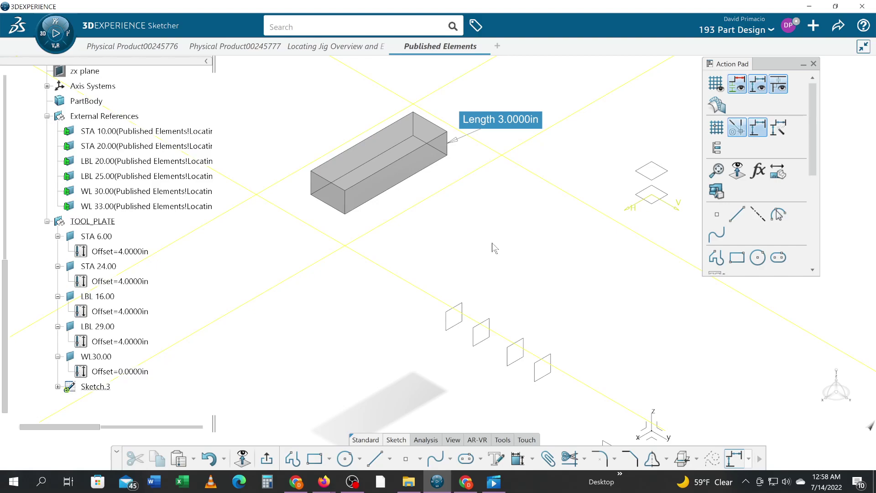
right_click(515, 235)
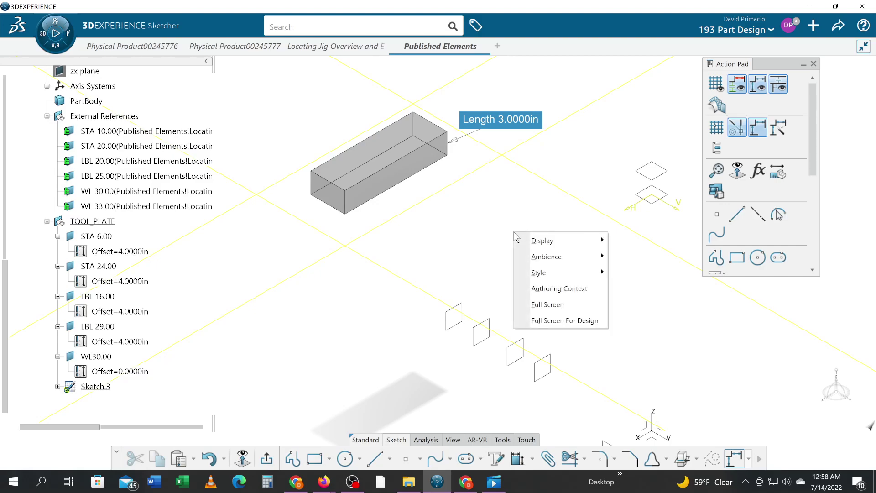
mouse_move(532, 262)
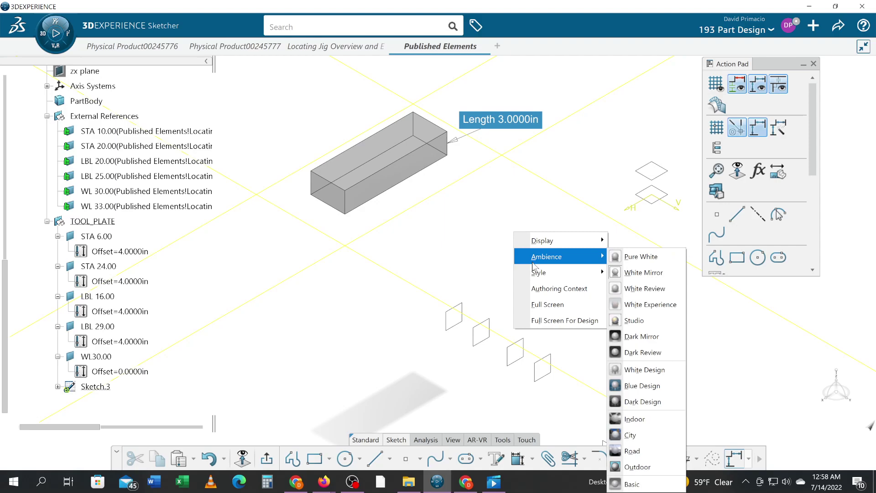
click(656, 386)
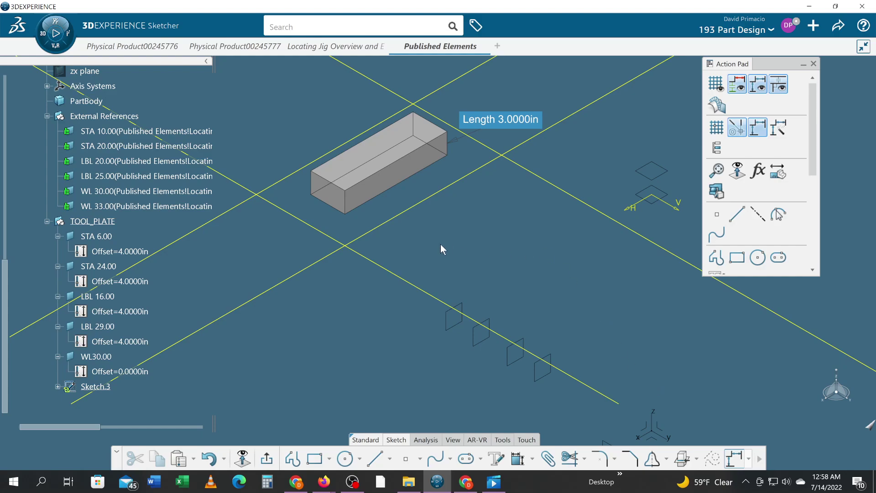
- Rotate and zoom the view, then run Sketch Solving Status, which reports Under-Constrained
middle_drag(440, 245, 467, 250)
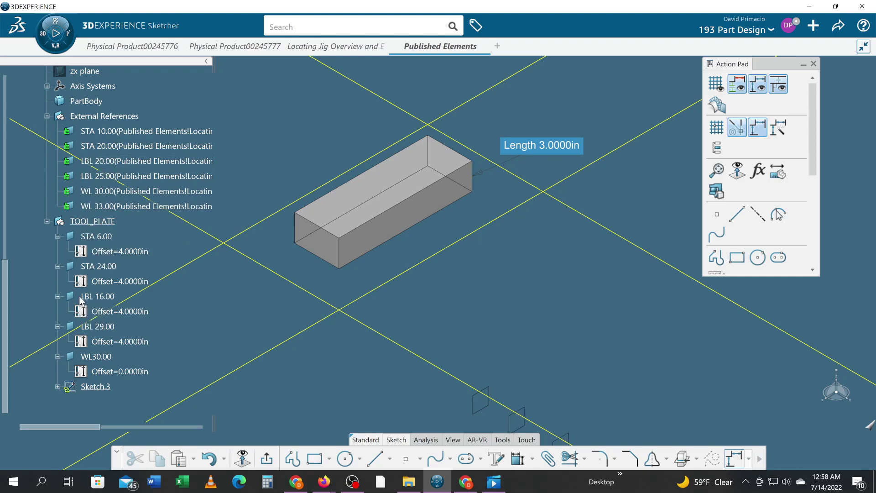
scroll(89, 255, up, 2)
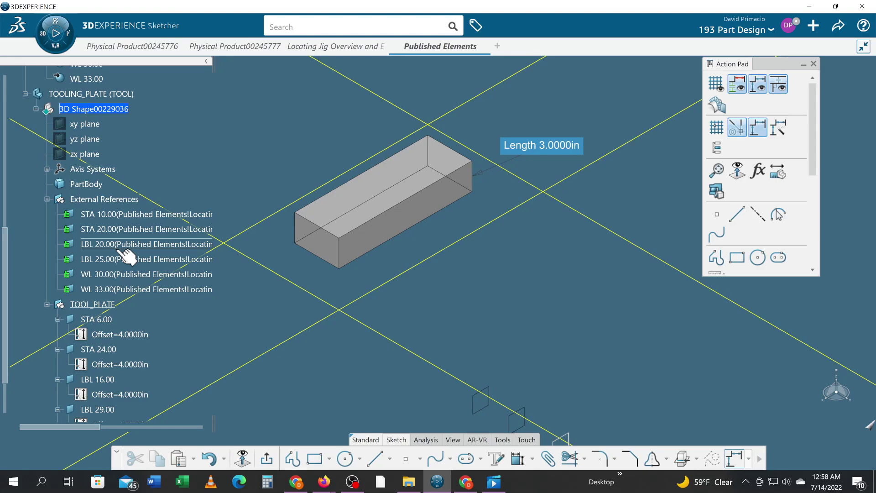
scroll(157, 287, down, 1)
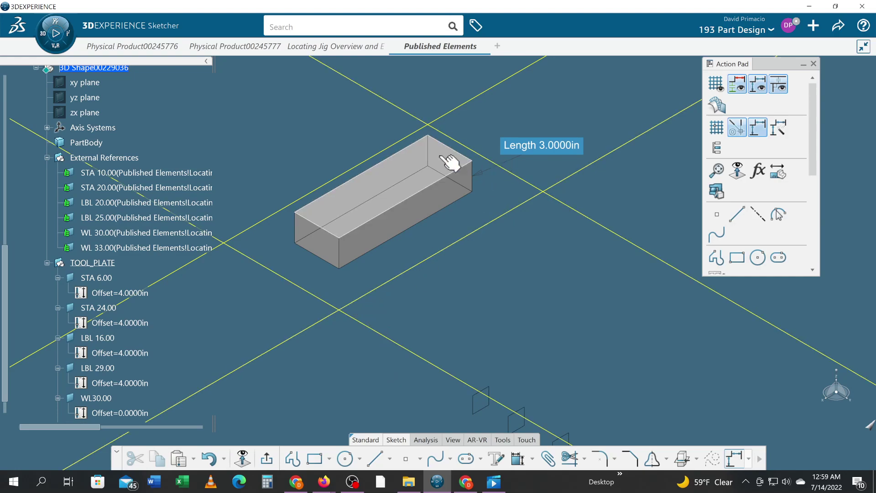
click(424, 439)
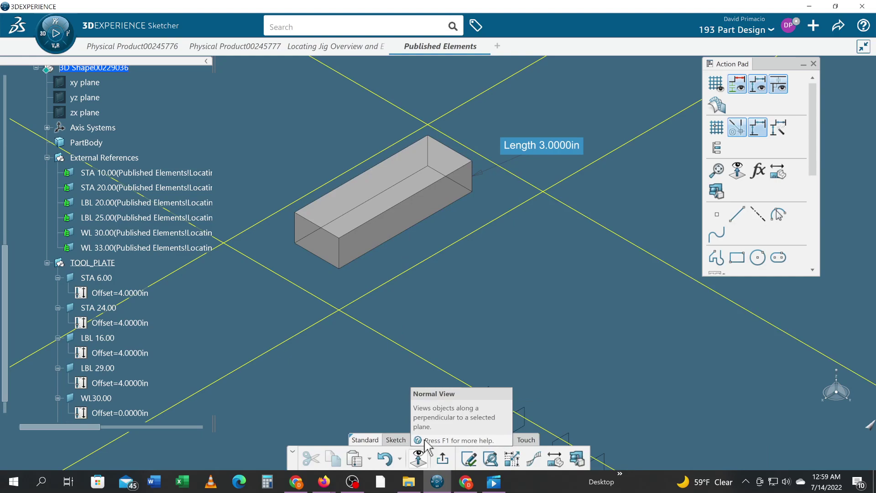
click(467, 460)
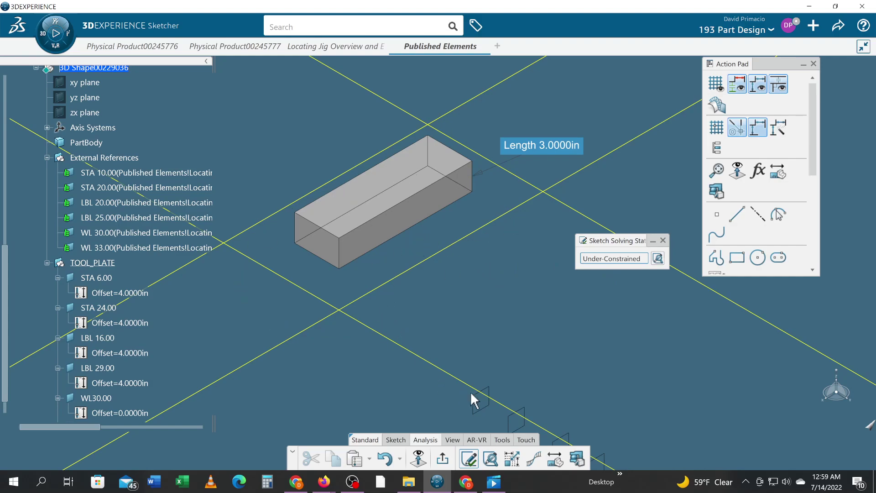
- Run Sketch Analysis, read the non-manifold isolated-intersection warning, and close it
click(491, 460)
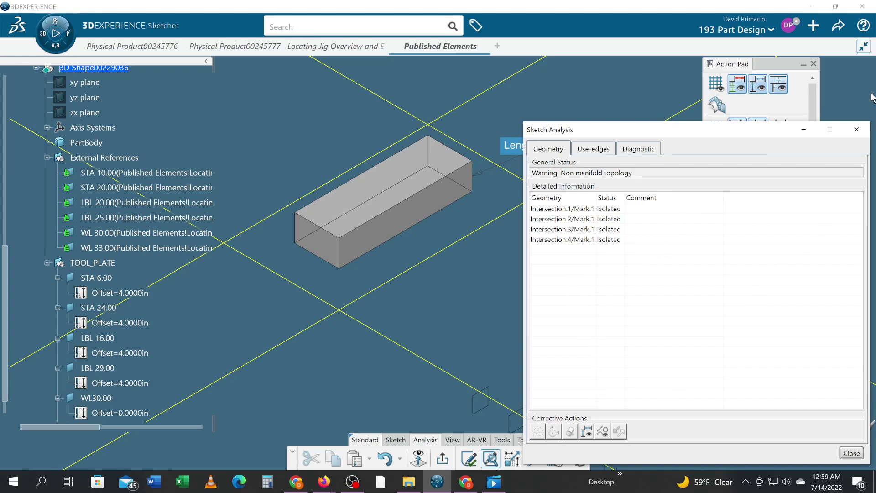
click(858, 130)
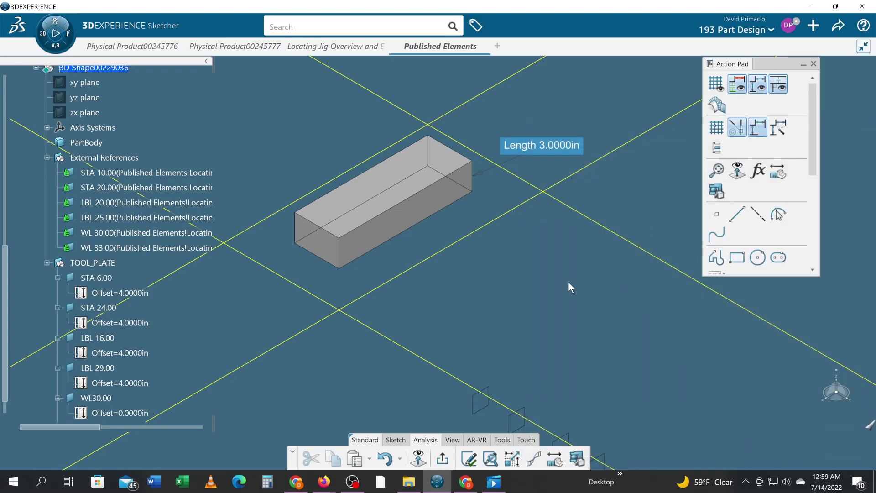
- Trim the lower line at its crossing and check the lower and upper diagonal lines
click(396, 440)
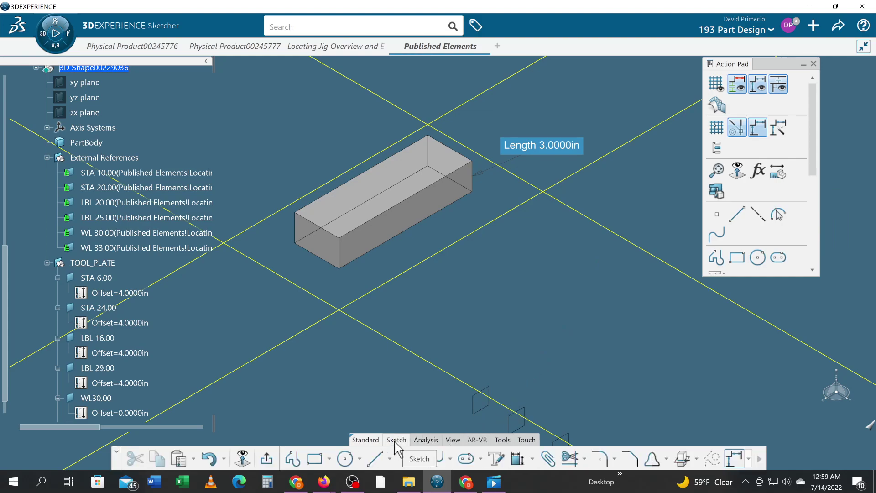
click(568, 459)
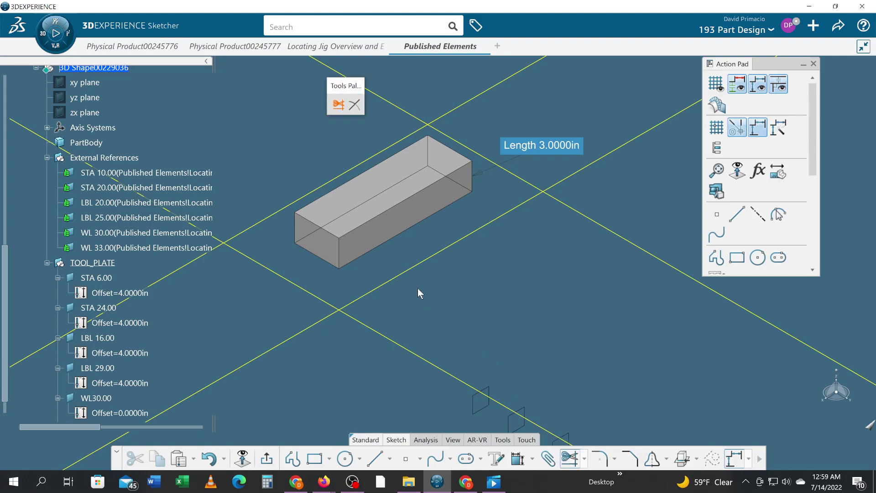
click(412, 270)
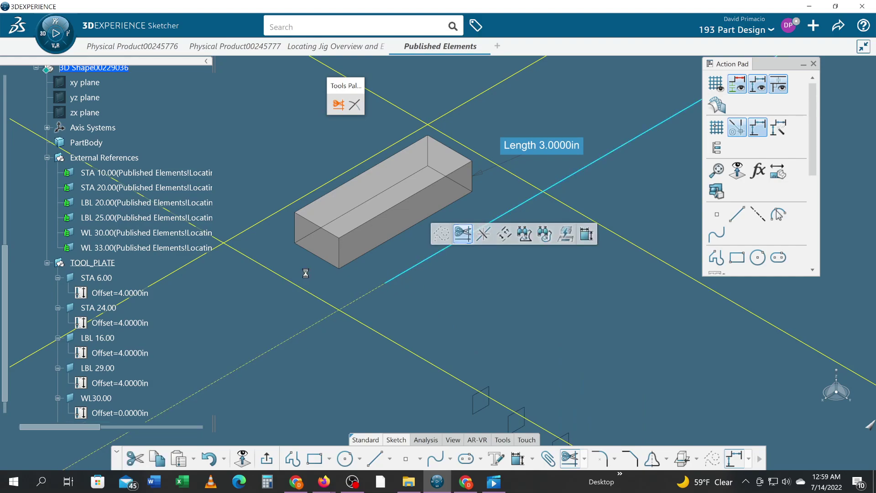
click(301, 288)
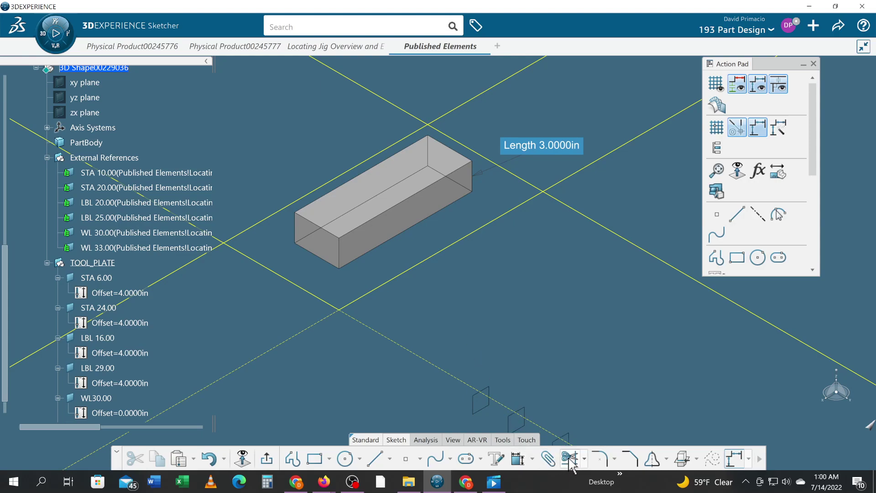
click(471, 236)
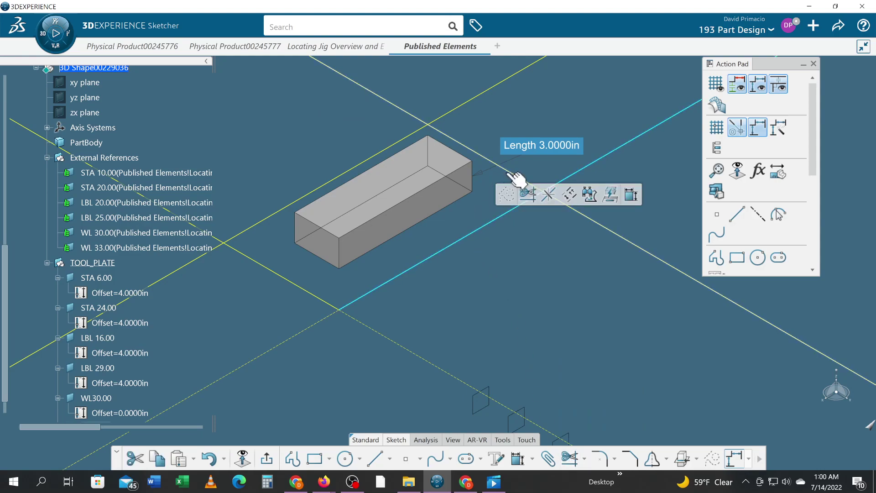
click(508, 173)
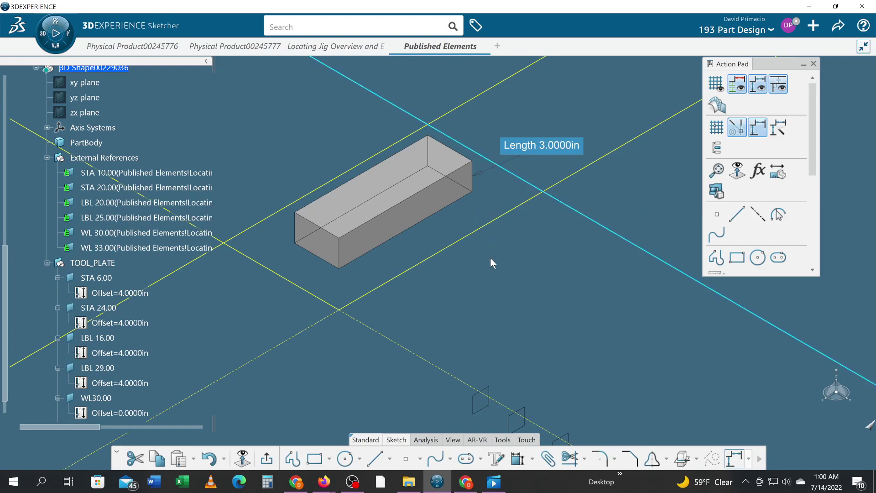
click(513, 280)
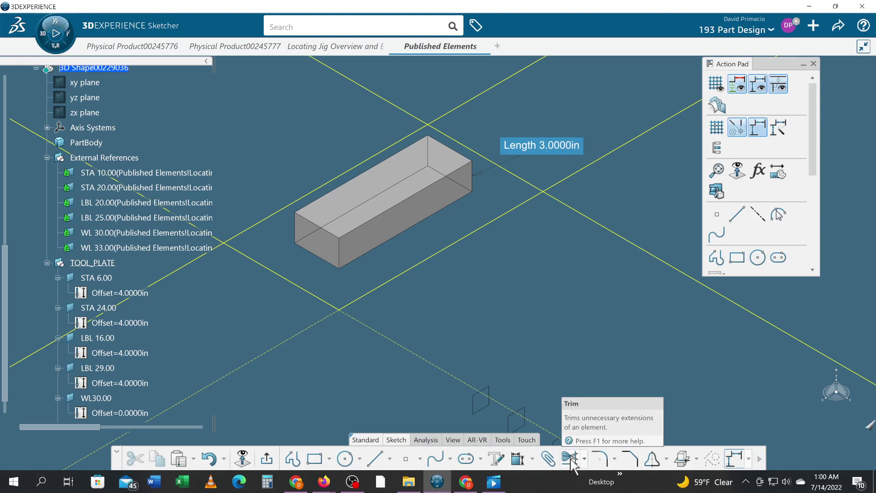
- Trim the remaining corners so the four lines form a closed rectangle around the block
click(571, 462)
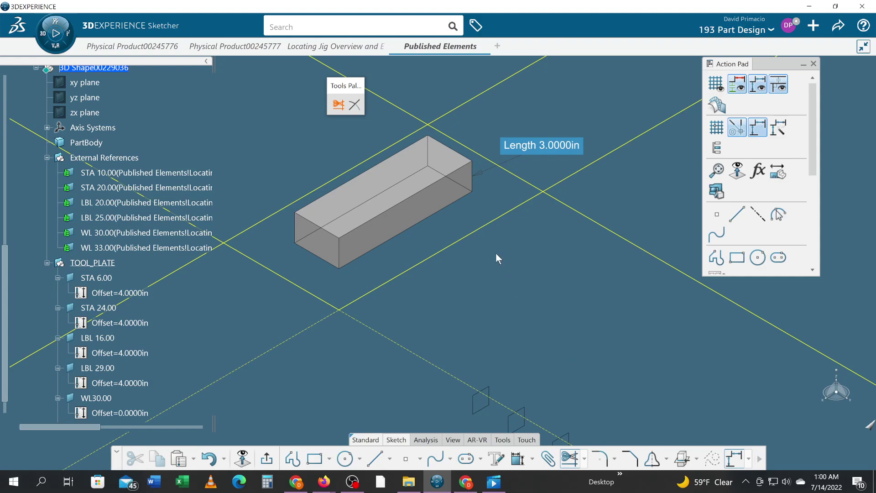
click(502, 209)
click(525, 180)
click(459, 140)
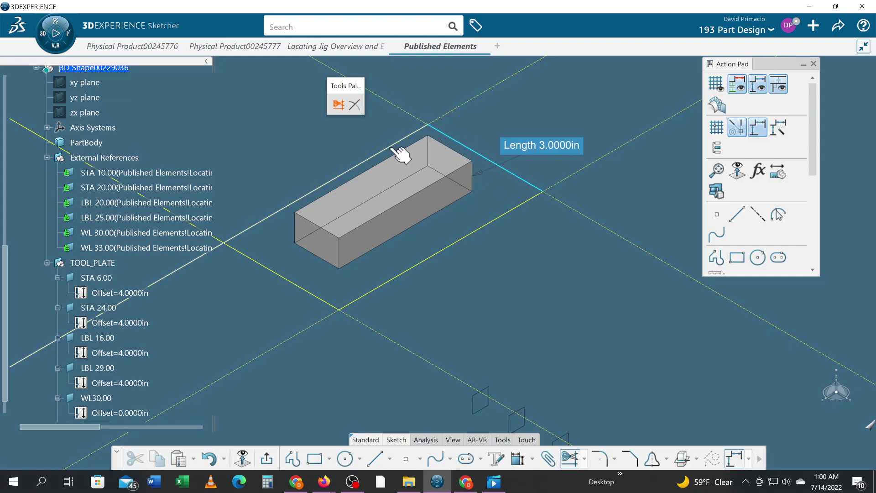
click(374, 151)
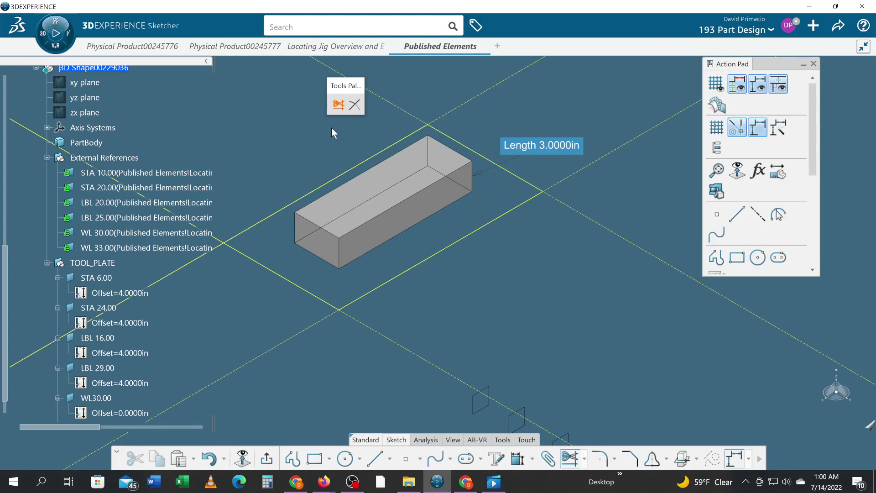
click(262, 265)
click(246, 241)
middle_drag(474, 299, 550, 317)
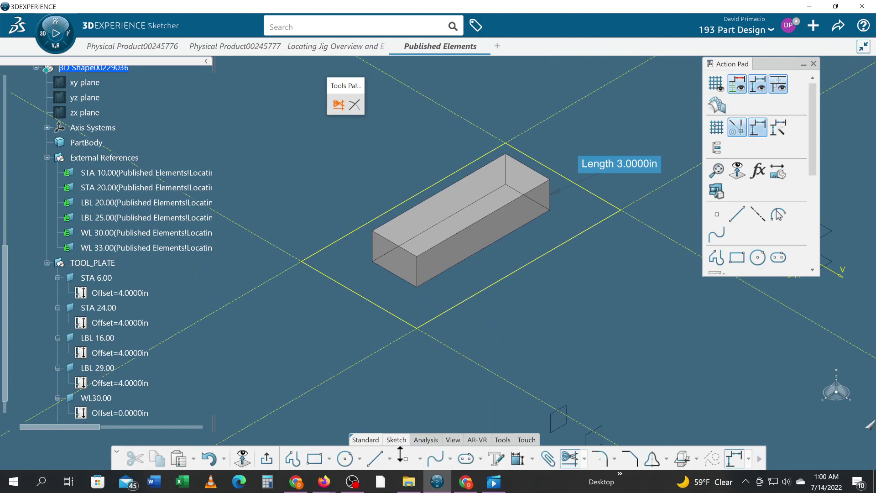
- Verify Sketch Analysis shows All check passed with Implicit Profile Closed, then exit Sketch.3
click(426, 440)
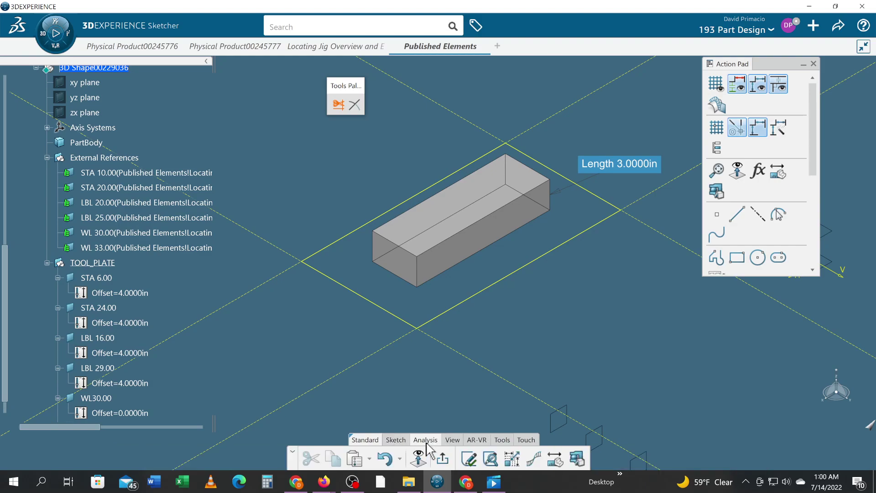
click(482, 457)
click(588, 210)
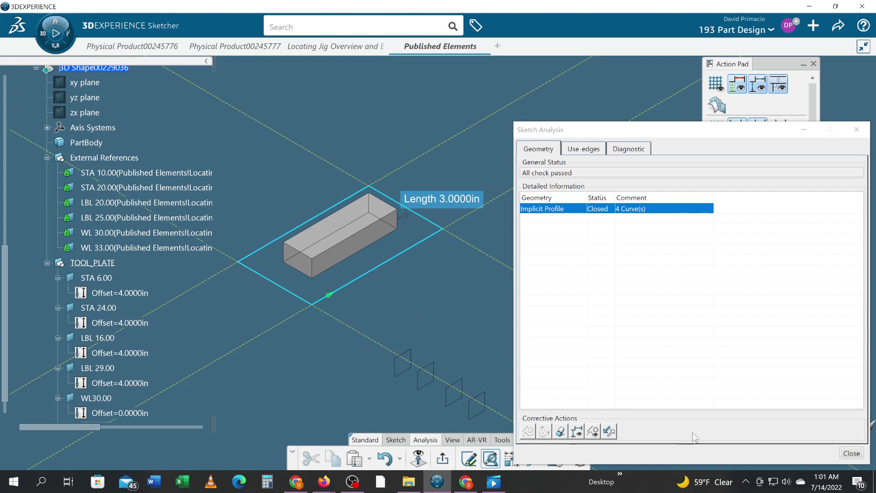
click(850, 453)
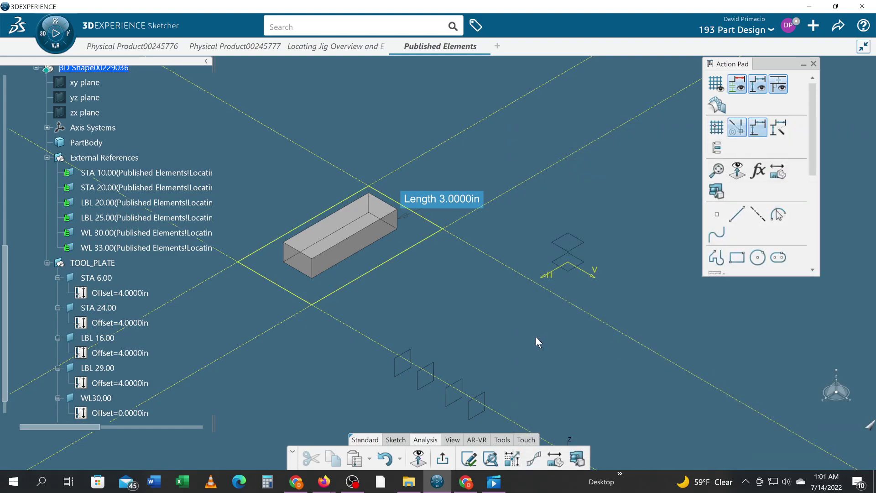
middle_drag(418, 328, 460, 327)
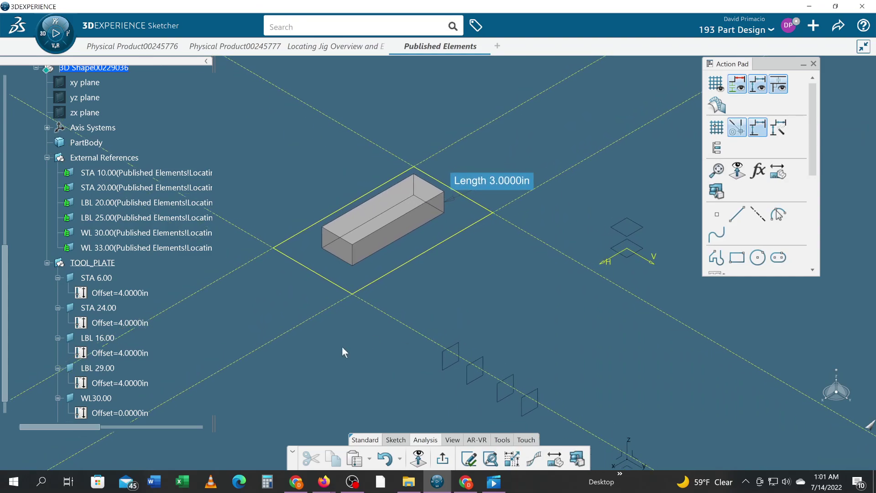
middle_drag(329, 354, 348, 351)
scroll(350, 353, up, 1)
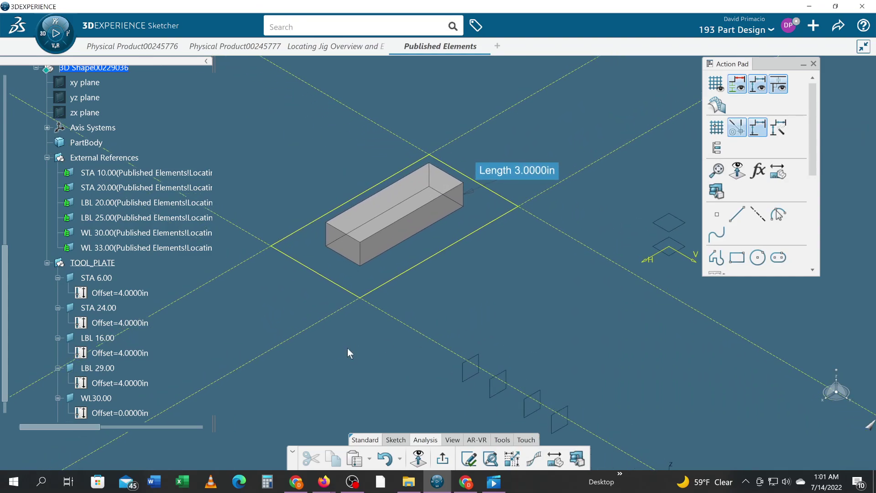
click(442, 459)
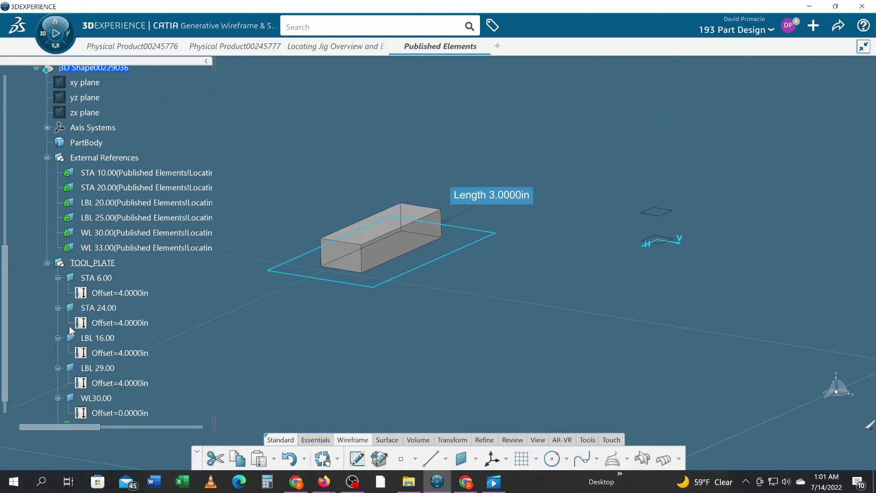
- Collapse External References and drag Sketch.3 onto PartBody in the specification tree
scroll(37, 316, down, 3)
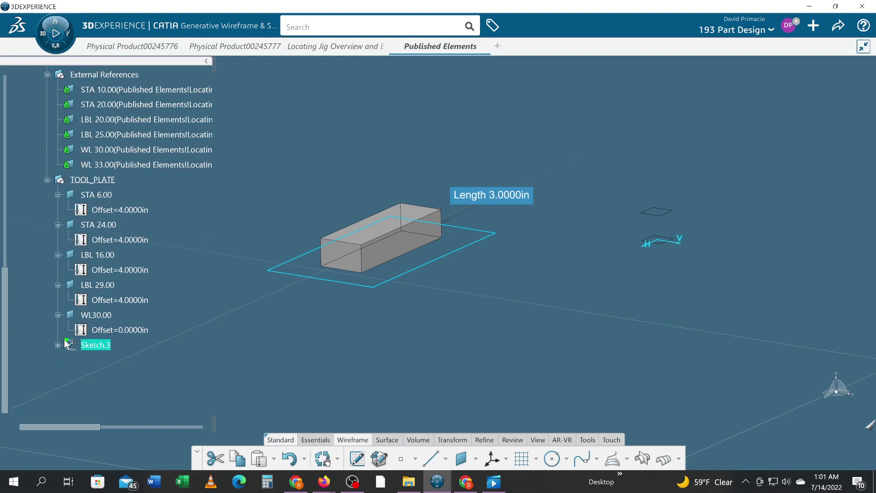
scroll(103, 352, up, 3)
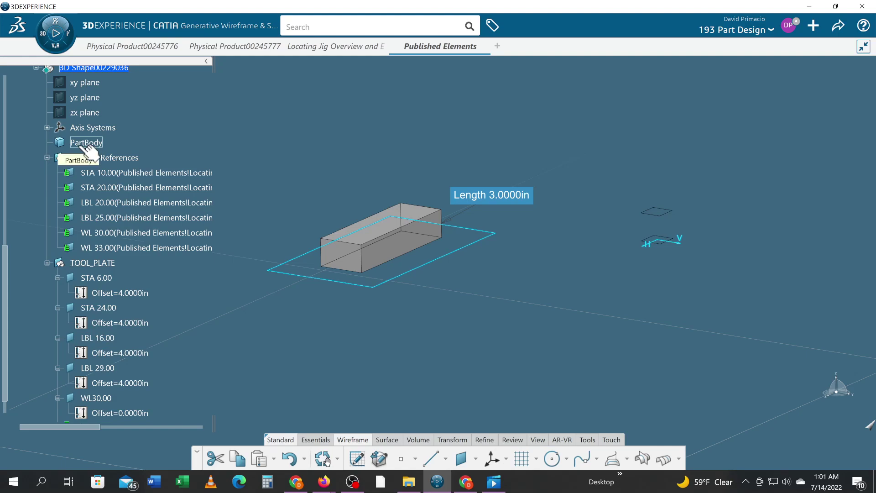
scroll(91, 164, down, 3)
scroll(84, 184, up, 2)
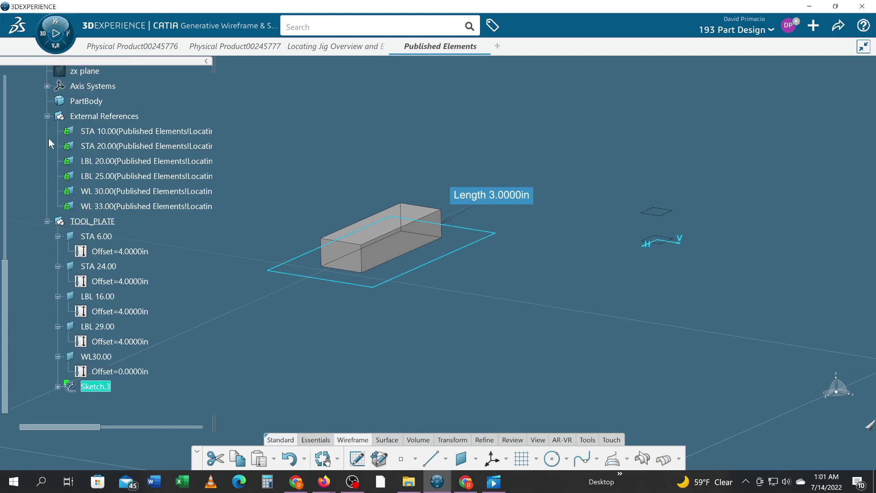
click(47, 116)
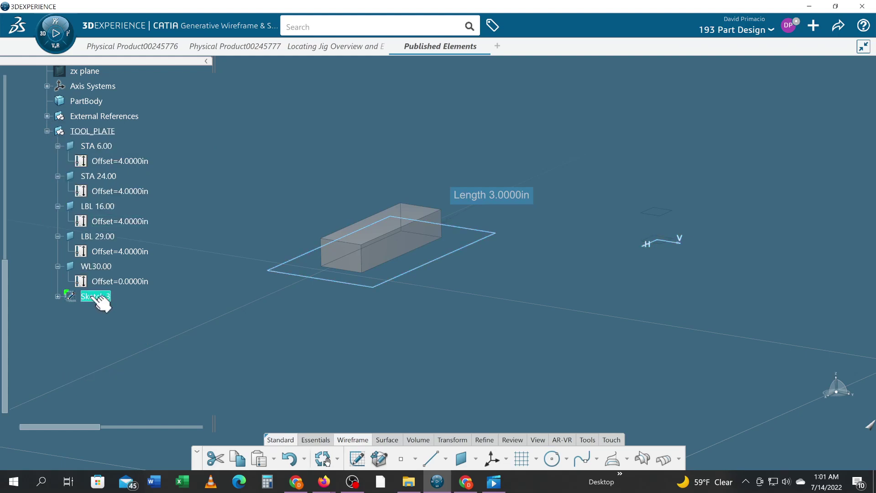
mouse_move(86, 231)
mouse_down()
mouse_move(76, 137)
mouse_move(84, 102)
mouse_up()
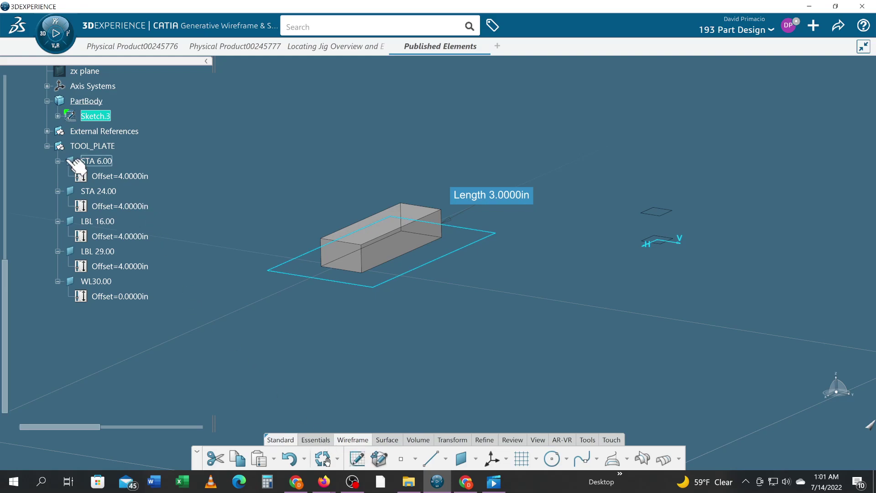
- Switch to the Part Design app
click(42, 34)
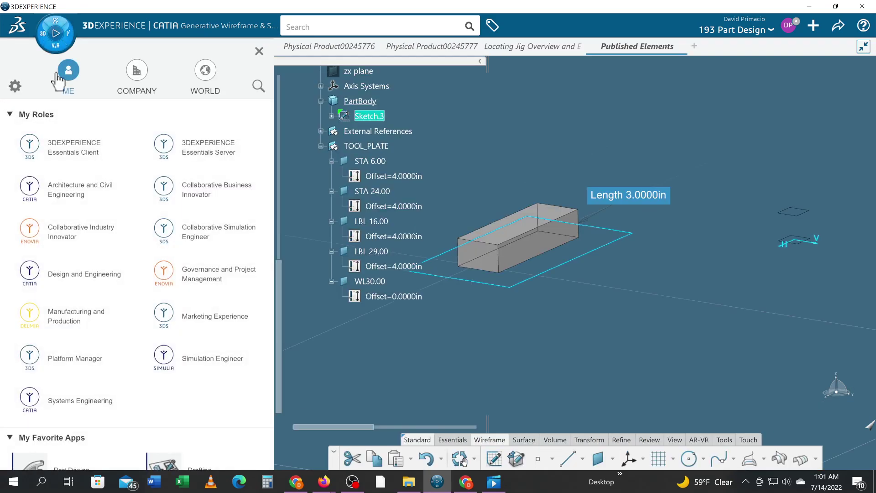
scroll(58, 299, down, 5)
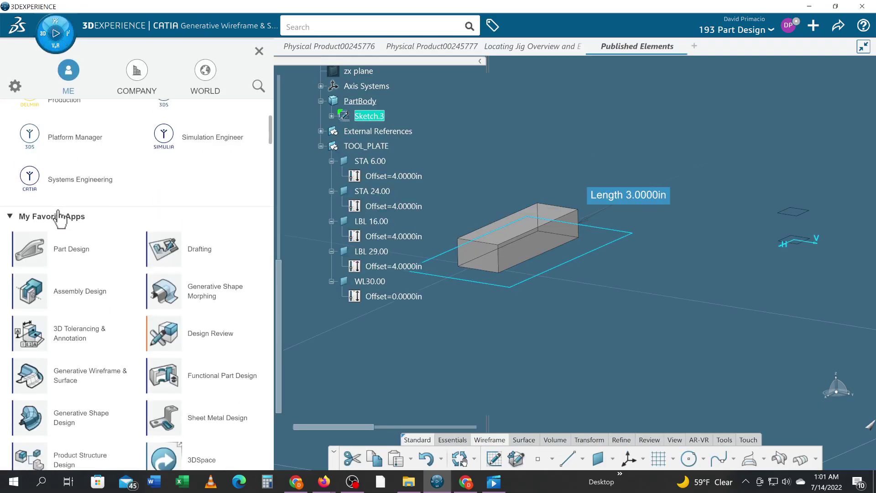
click(25, 258)
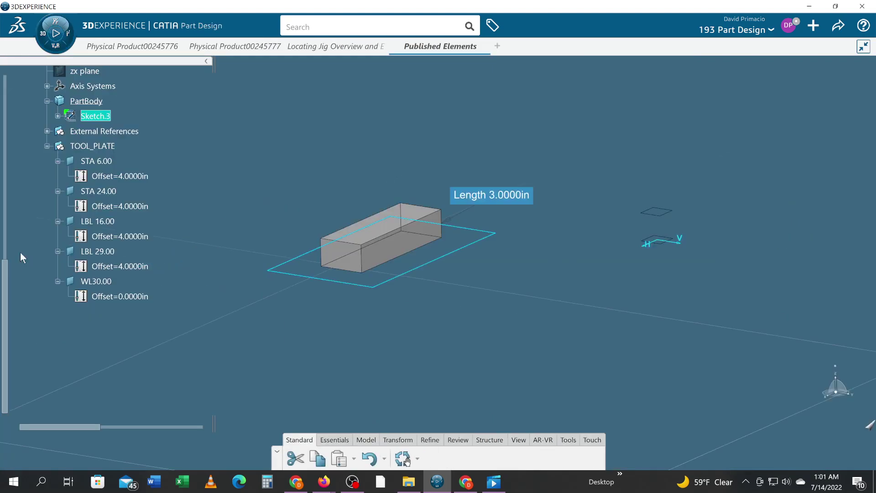
- Pad Sketch.3 1 inch downward to create Pad.2 beneath the block
click(366, 439)
click(349, 468)
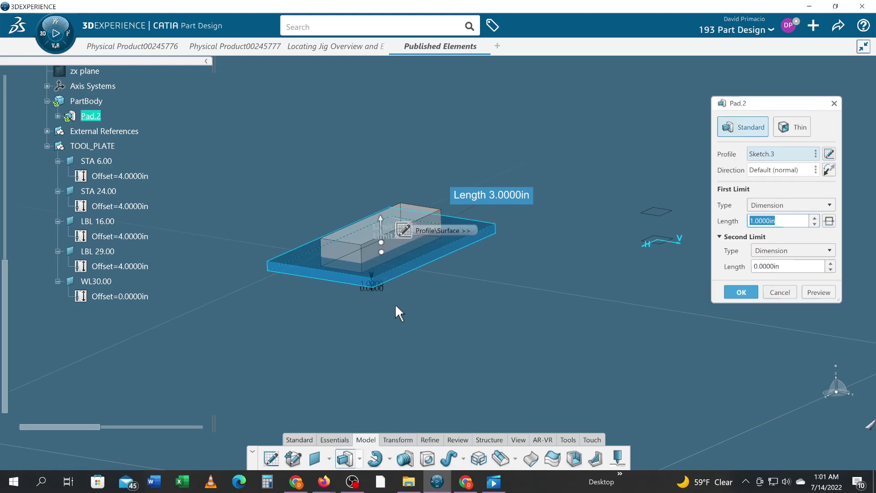
click(826, 172)
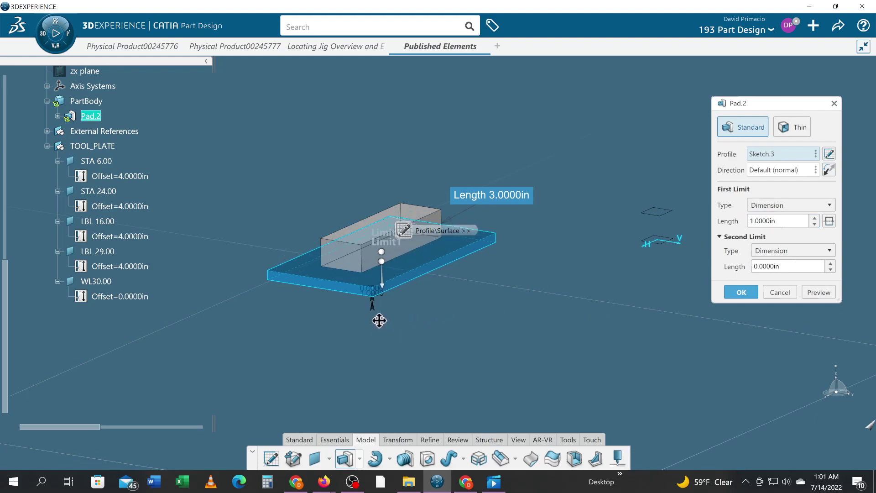
scroll(379, 320, up, 5)
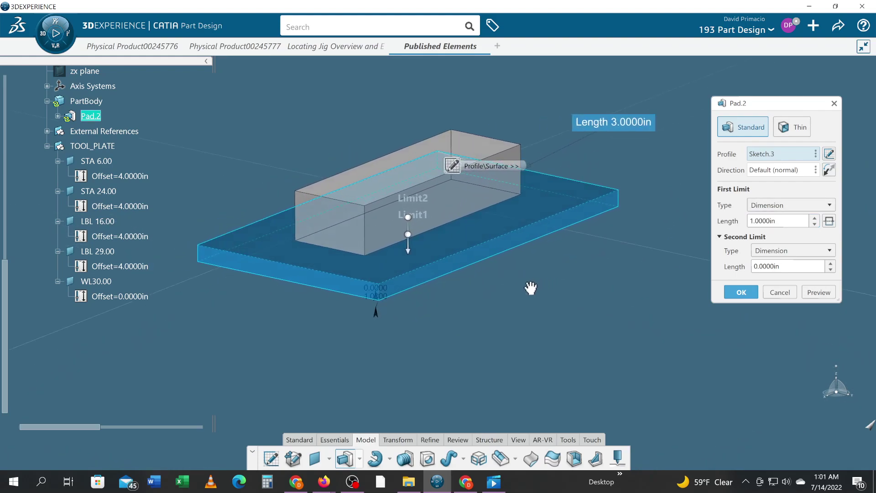
click(731, 292)
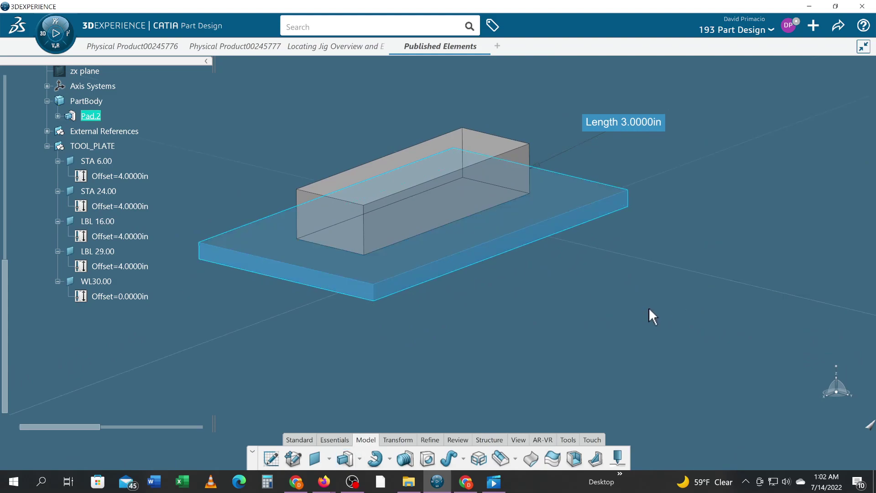
- Review the 3D Shape part's display and mechanical properties, then close them
middle_drag(563, 335, 551, 340)
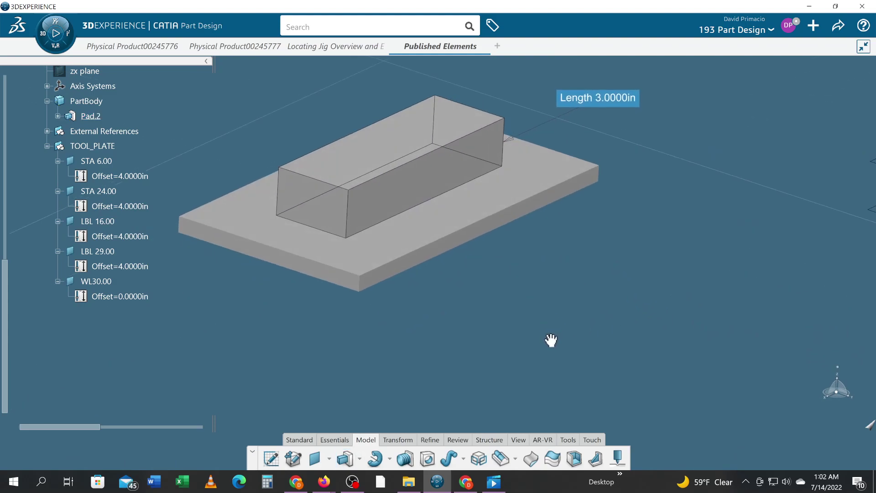
scroll(207, 303, up, 3)
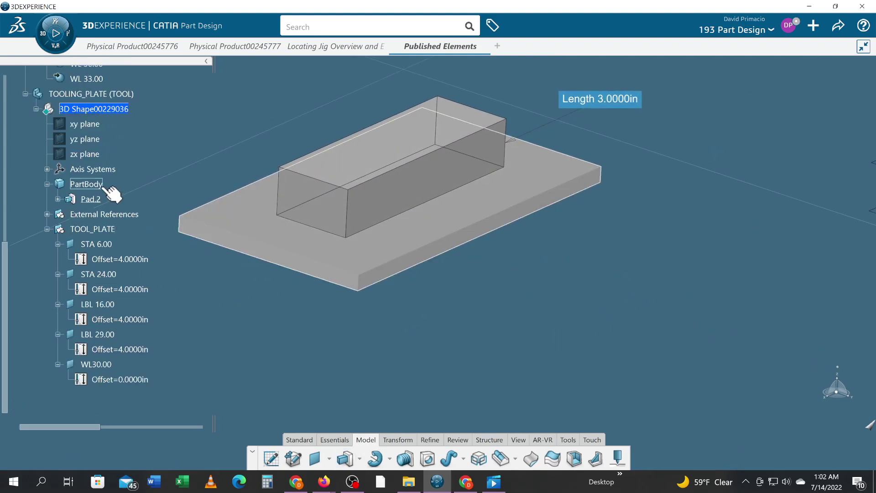
scroll(103, 170, up, 2)
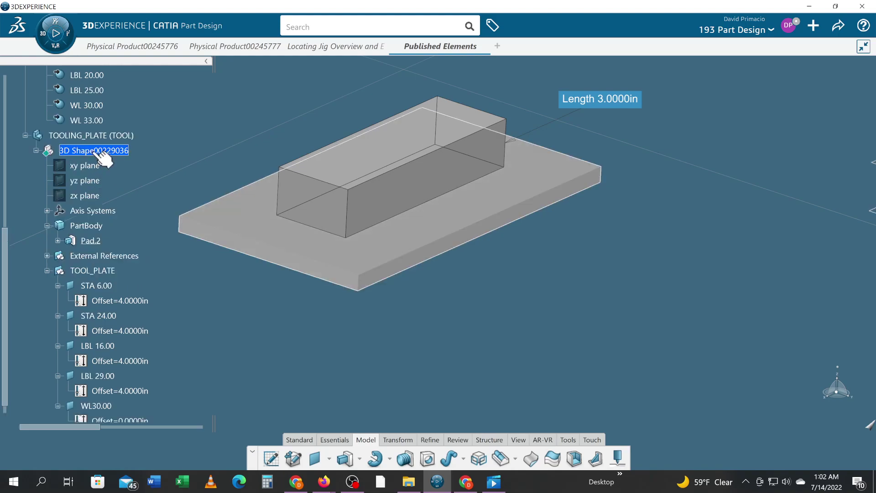
right_click(98, 153)
click(111, 207)
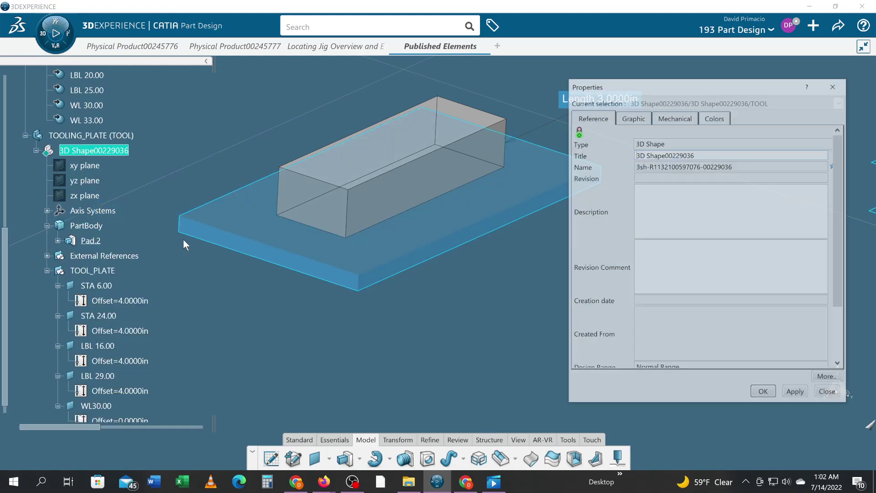
click(633, 118)
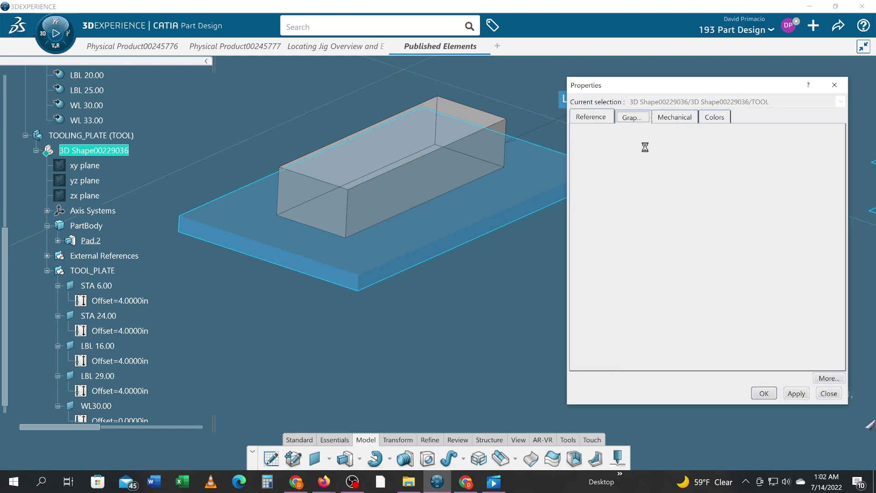
click(667, 117)
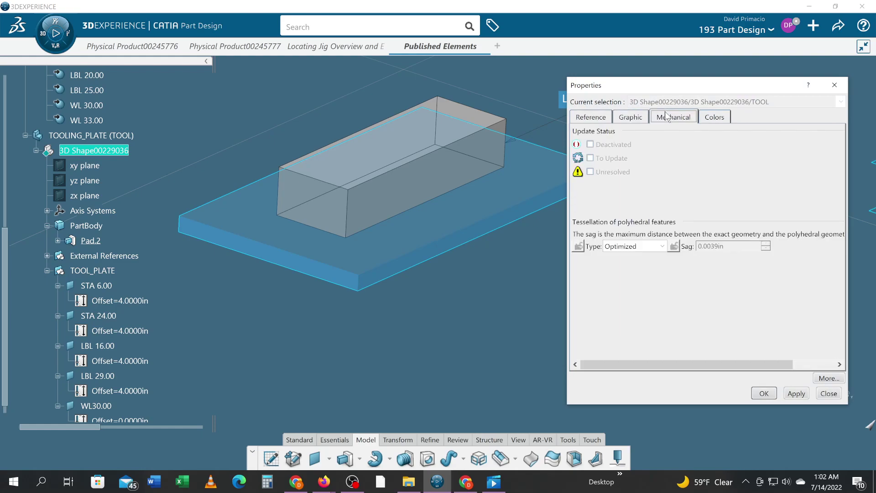
click(818, 395)
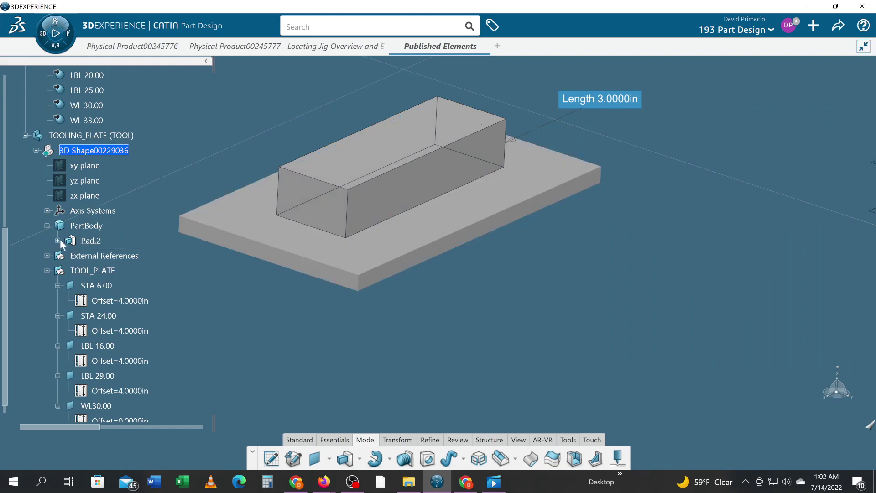
- Set the plate PartBody's fill colour to salmon pink and apply it
right_click(77, 230)
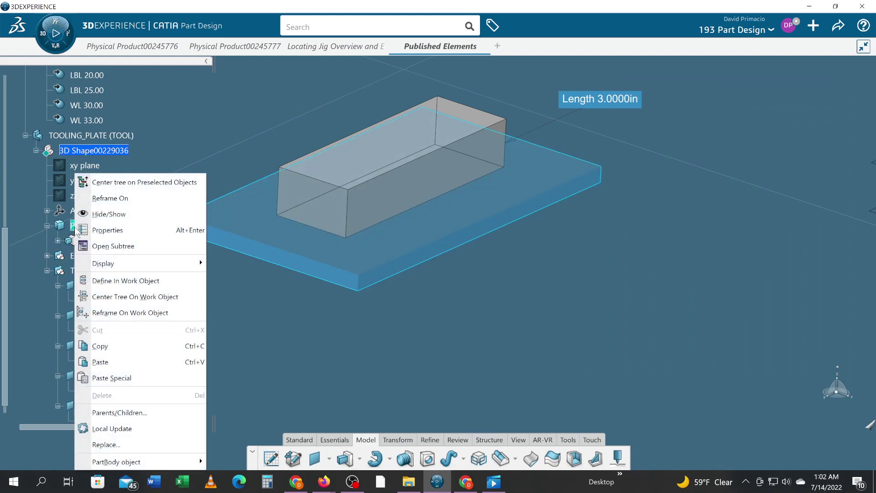
click(105, 230)
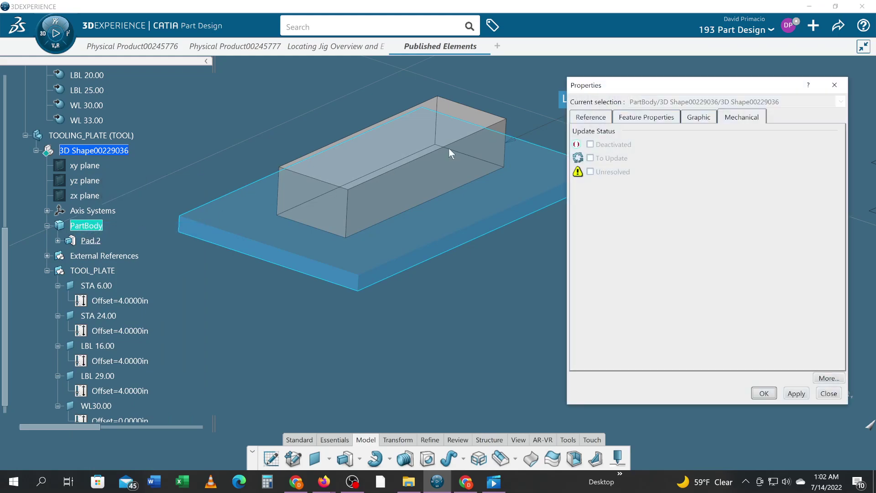
click(698, 118)
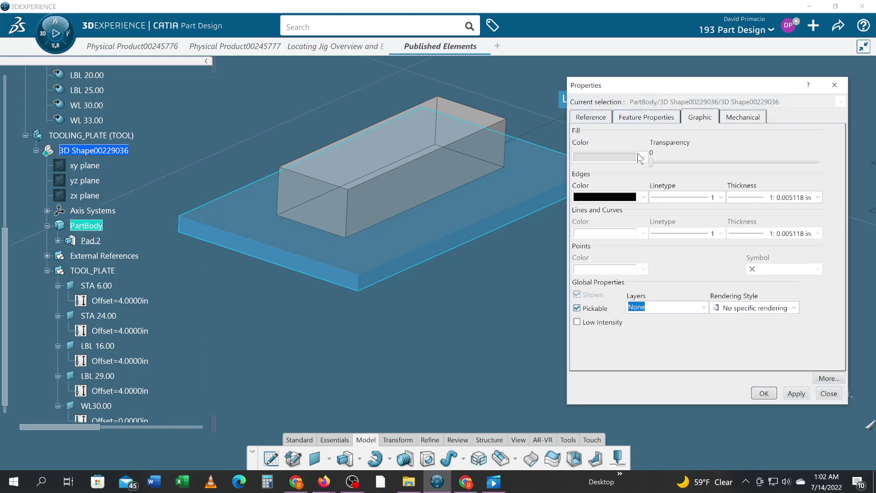
click(636, 158)
click(634, 213)
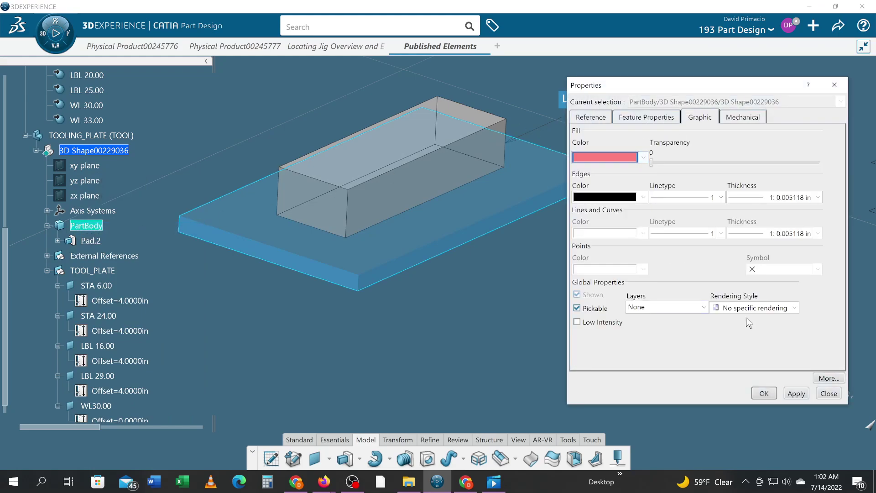
click(796, 393)
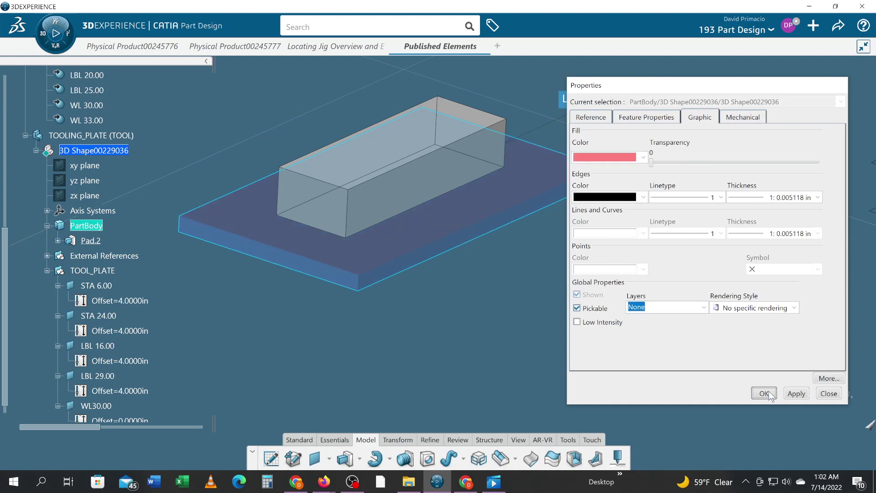
click(763, 393)
- Orbit and zoom the view to frame the pink plate and the block
click(549, 355)
middle_drag(478, 337, 411, 239)
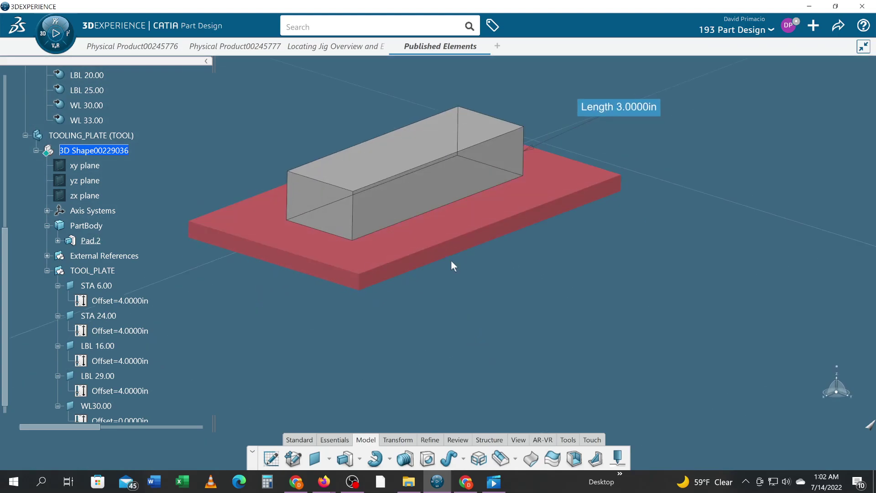
scroll(374, 377, up, 5)
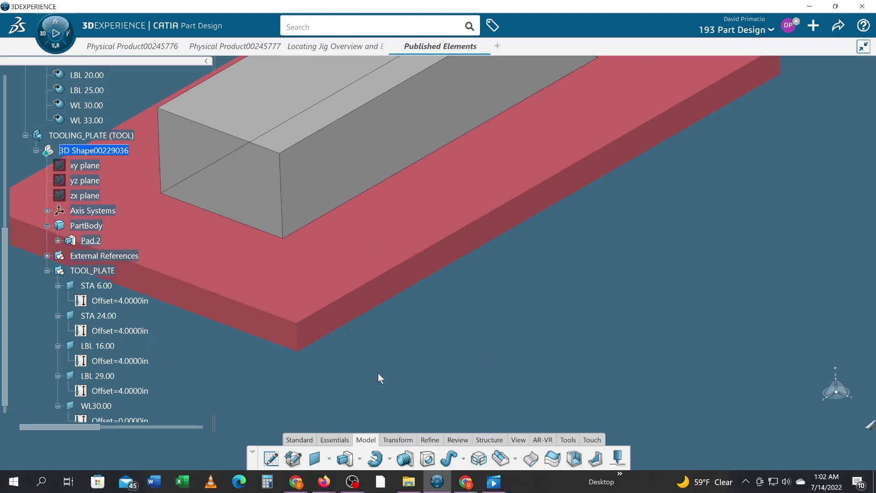
scroll(543, 322, down, 5)
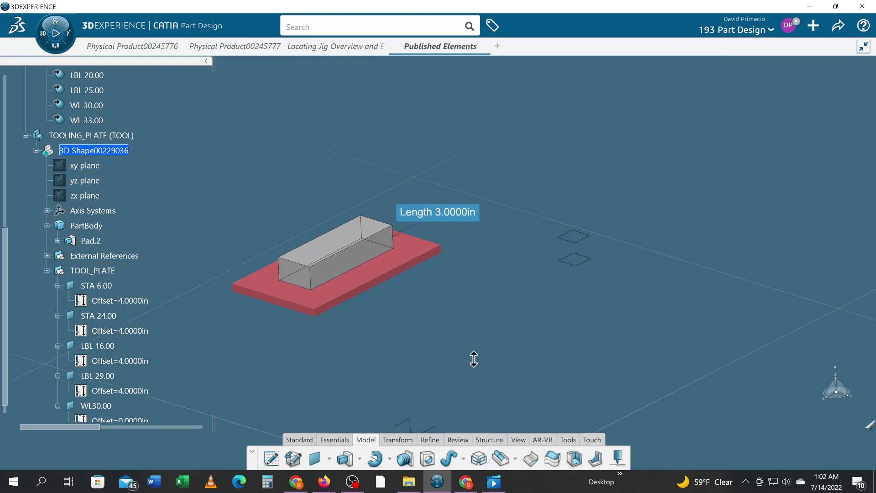
middle_drag(557, 335, 589, 353)
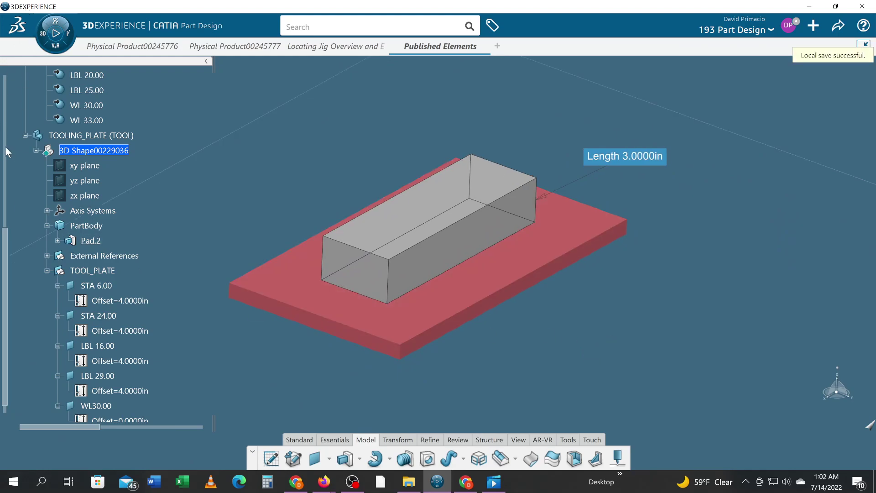
- Edit the Published Elements product in Assembly Design and update the assembly
scroll(5, 150, up, 10)
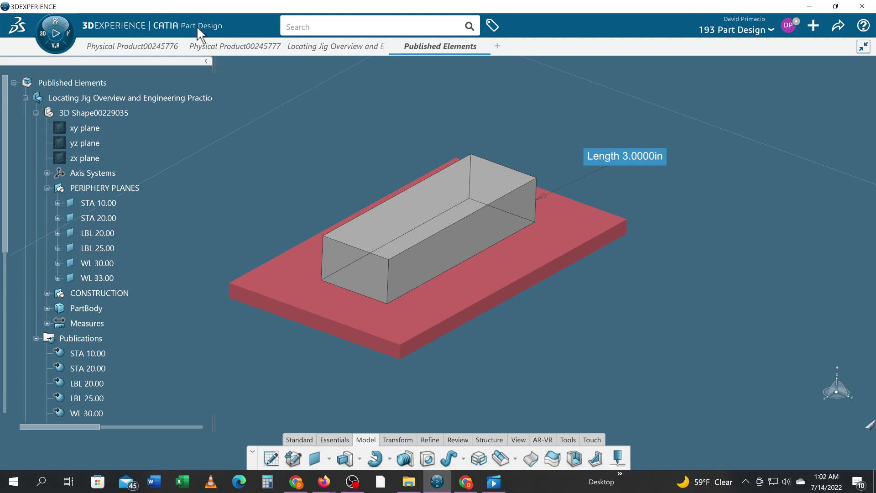
click(66, 83)
double_click(66, 84)
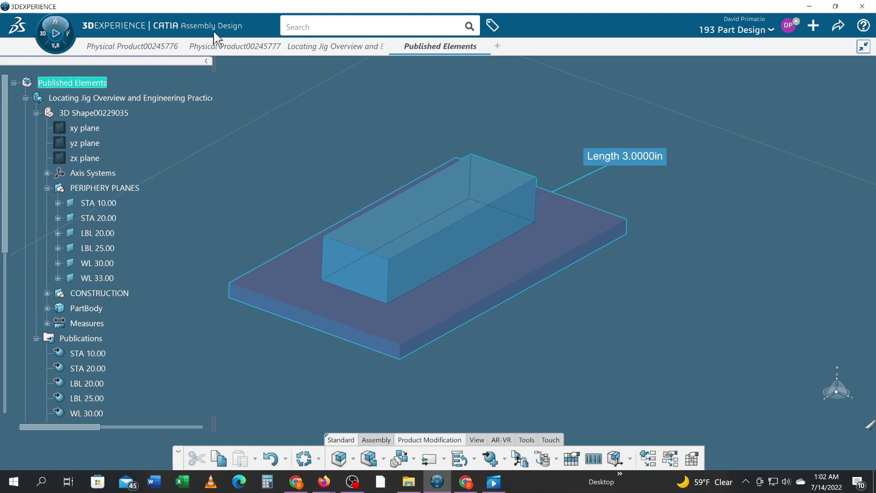
click(302, 459)
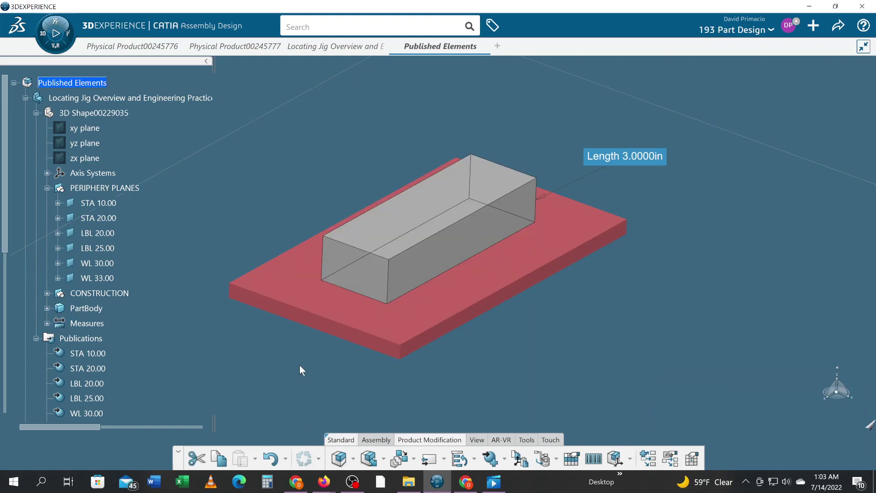
- Open the interference simulation setup from the assembly tools, then close it unchanged
click(383, 441)
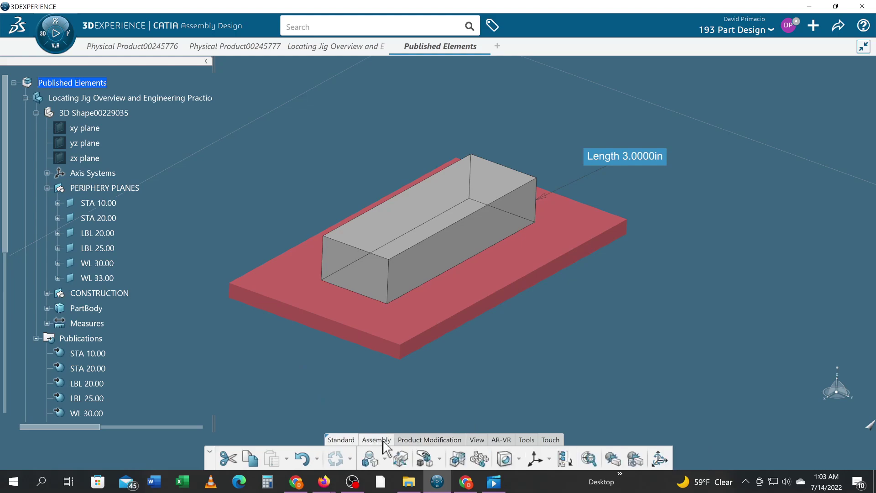
click(617, 456)
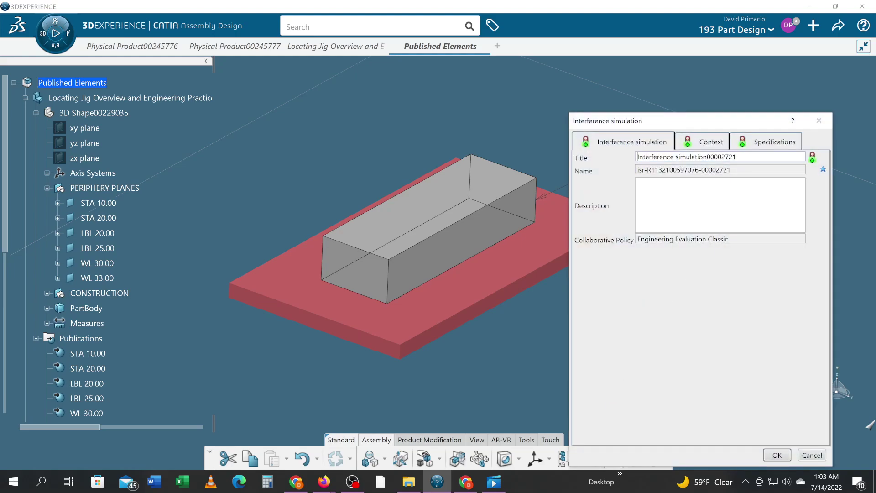
click(820, 120)
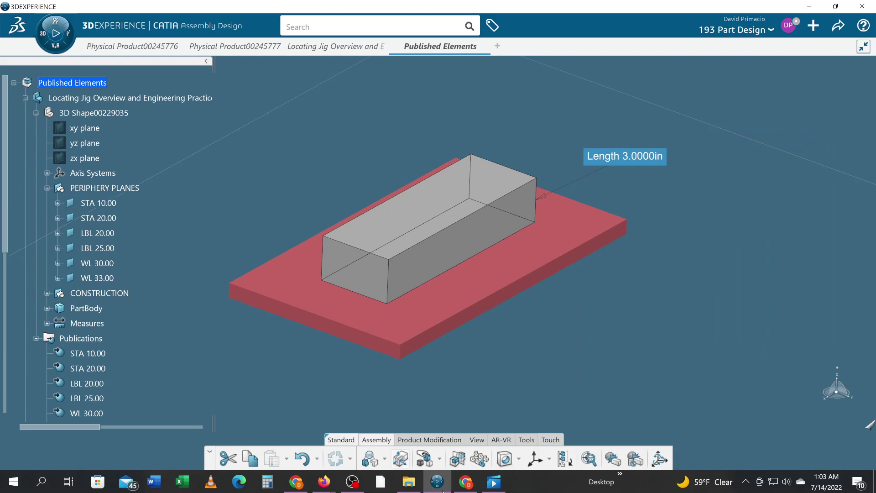
- Run a light interference check finding no interference, then start a full interference simulation
click(636, 459)
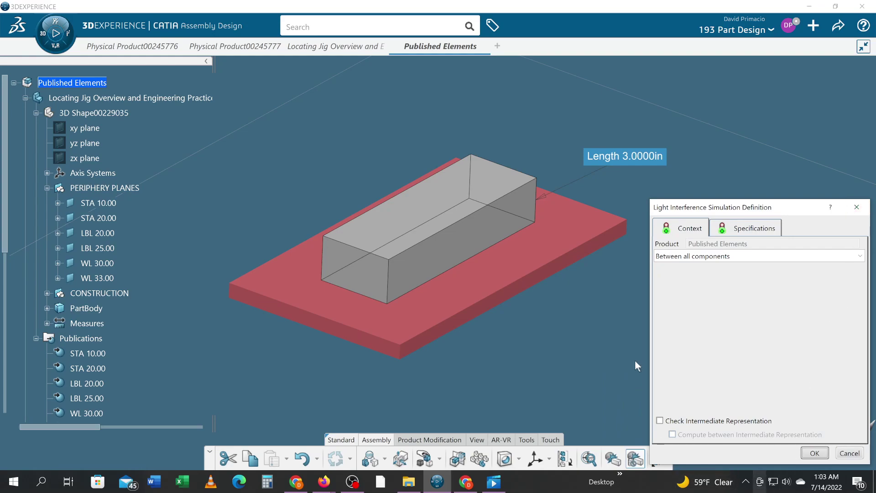
click(815, 452)
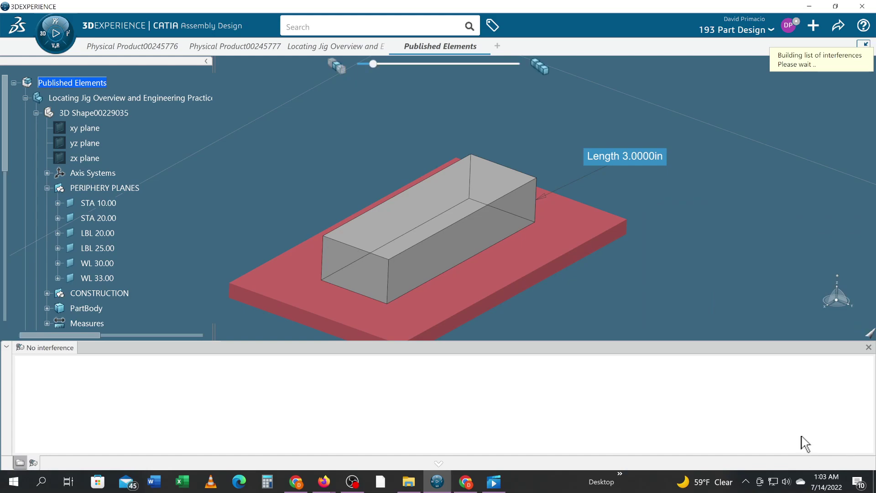
click(869, 348)
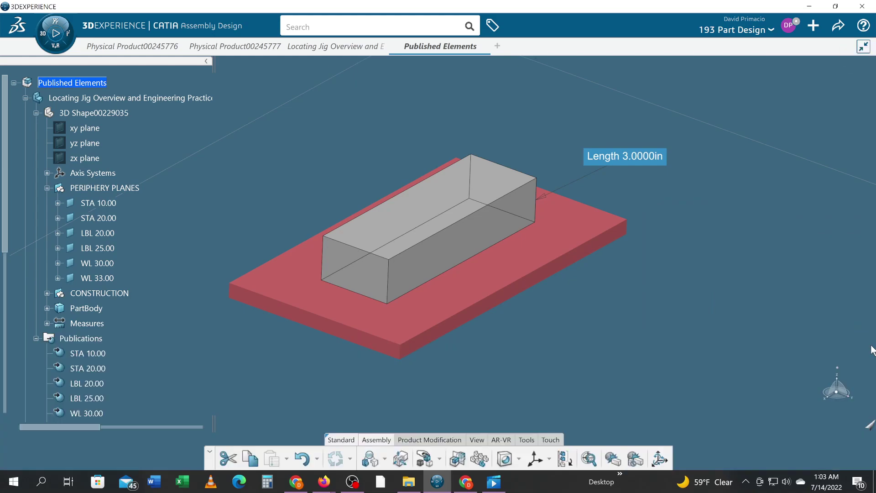
click(614, 460)
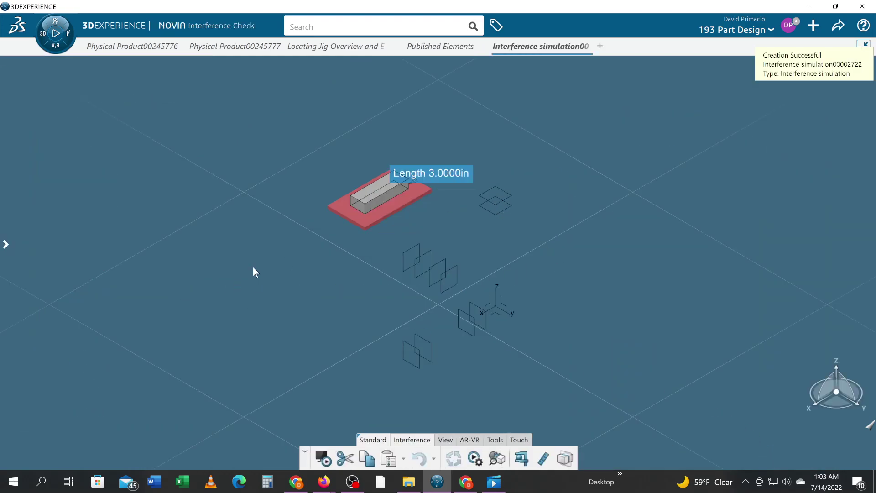
- Inspect the No interference result in the simulation tree, then close the simulation and answer the save prompt
click(8, 245)
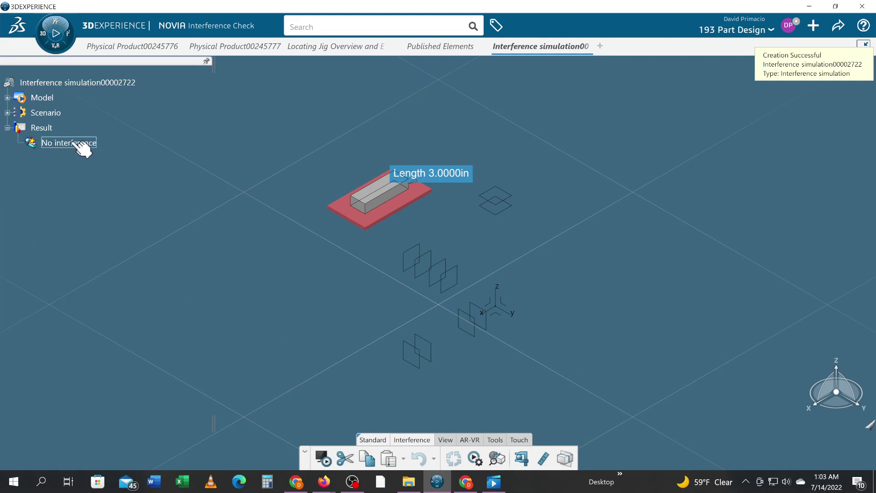
click(43, 143)
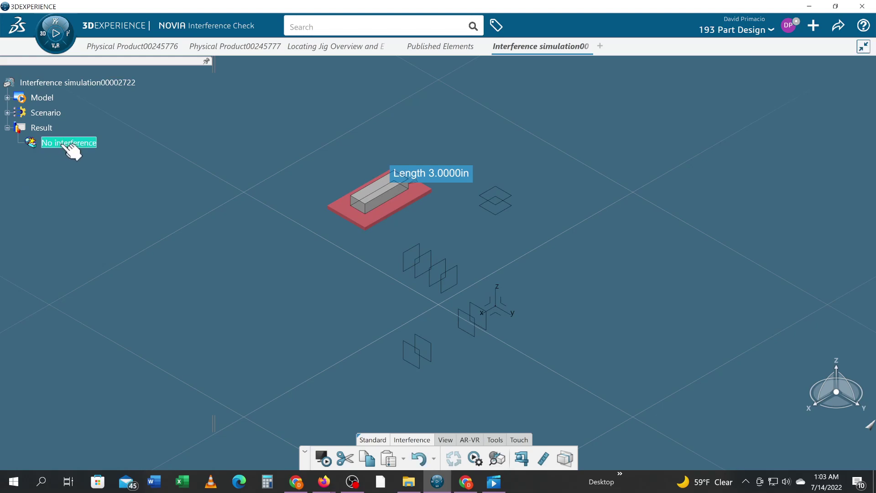
click(195, 215)
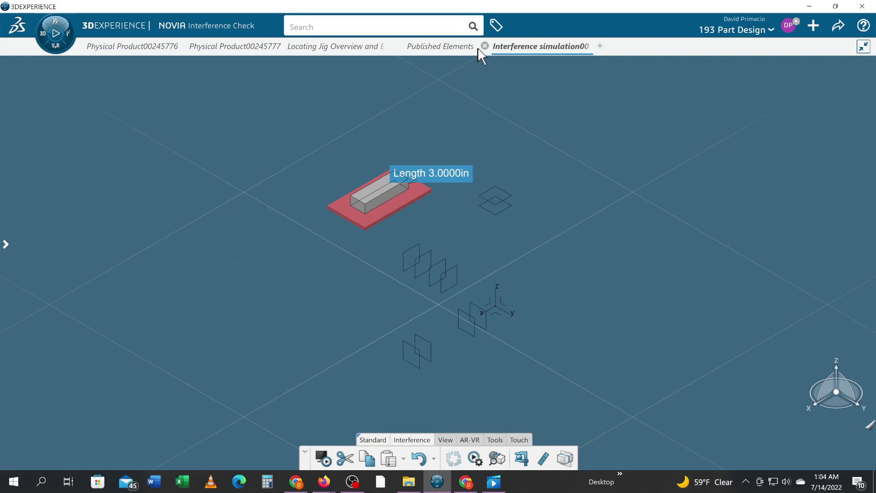
click(586, 45)
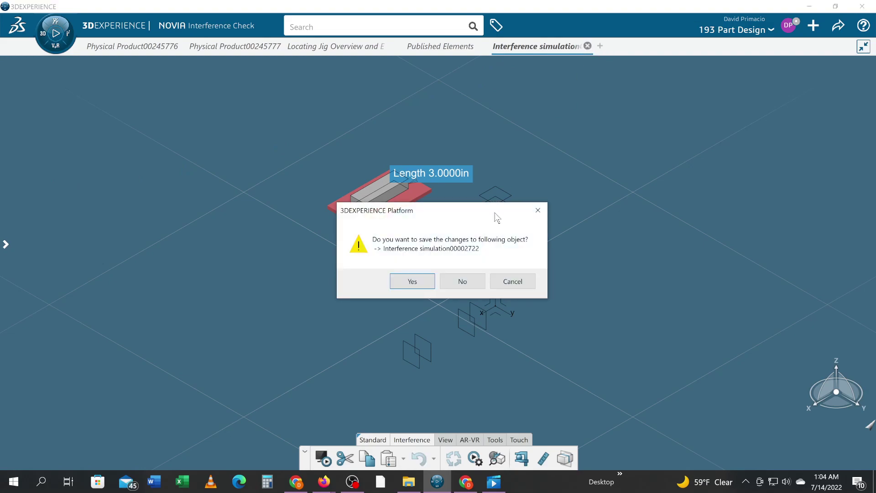
click(461, 281)
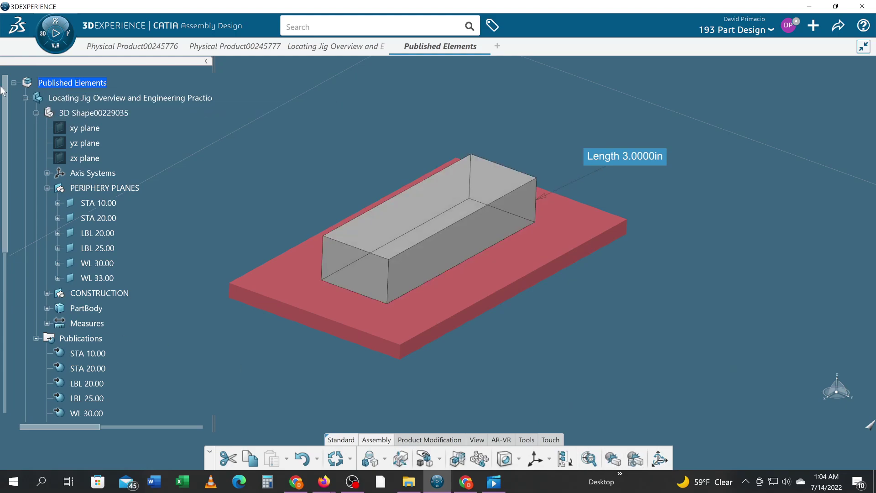
- Collapse and select both the Locating Jig part and TOOLING_PLATE
click(26, 98)
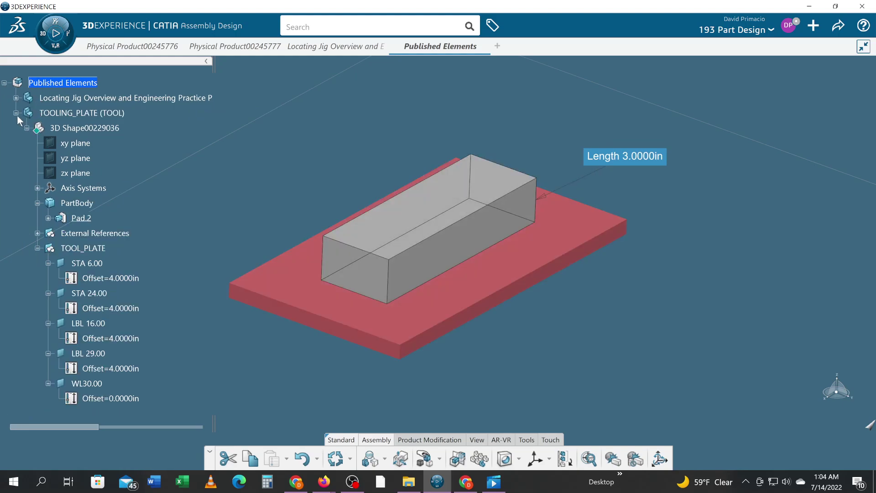
click(16, 113)
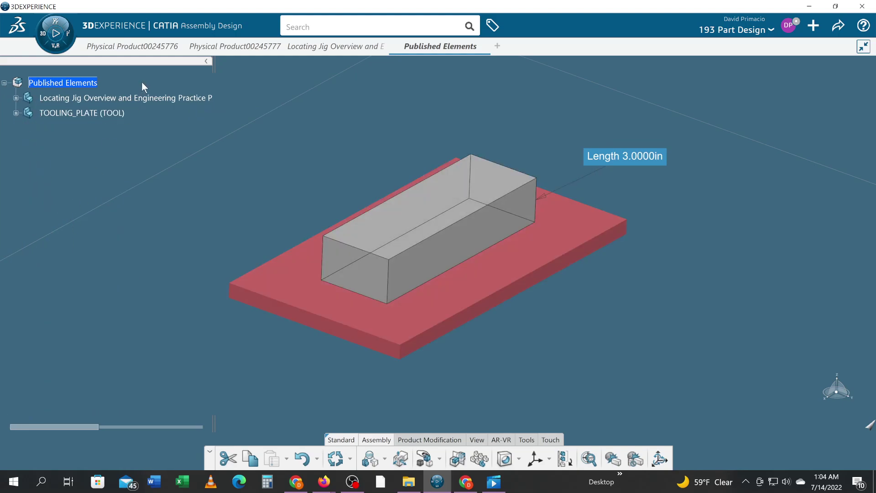
click(88, 99)
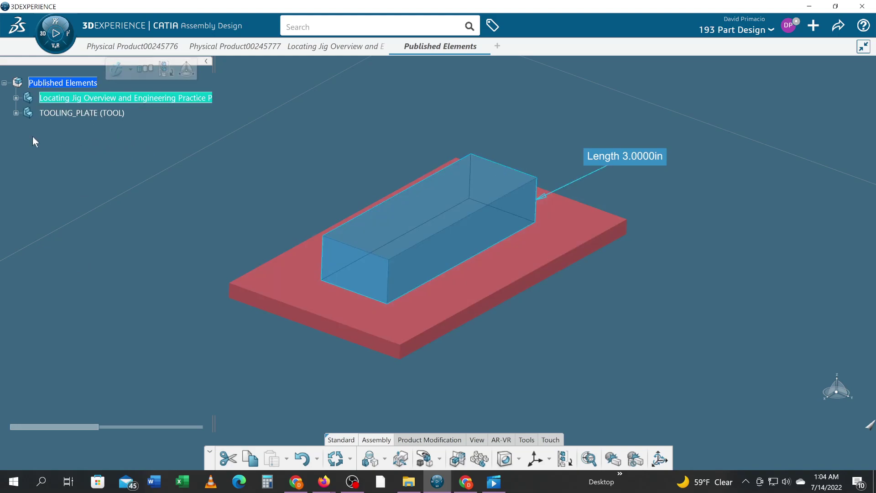
ctrl+click(62, 113)
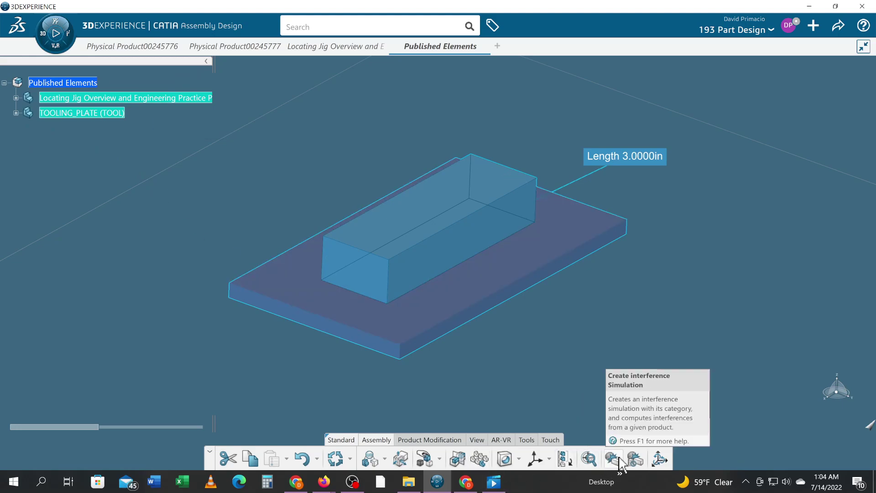
- Run a light interference check on both parts, dismiss the no-interference result, and reopen its settings
click(634, 460)
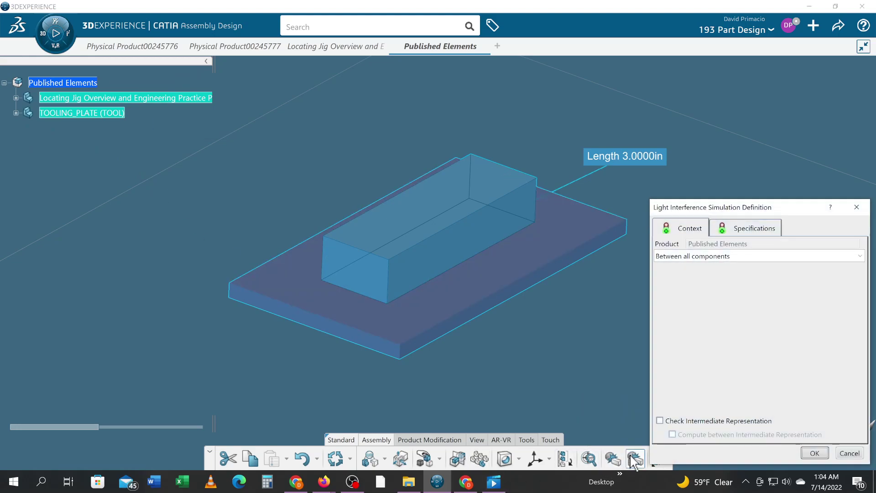
click(826, 454)
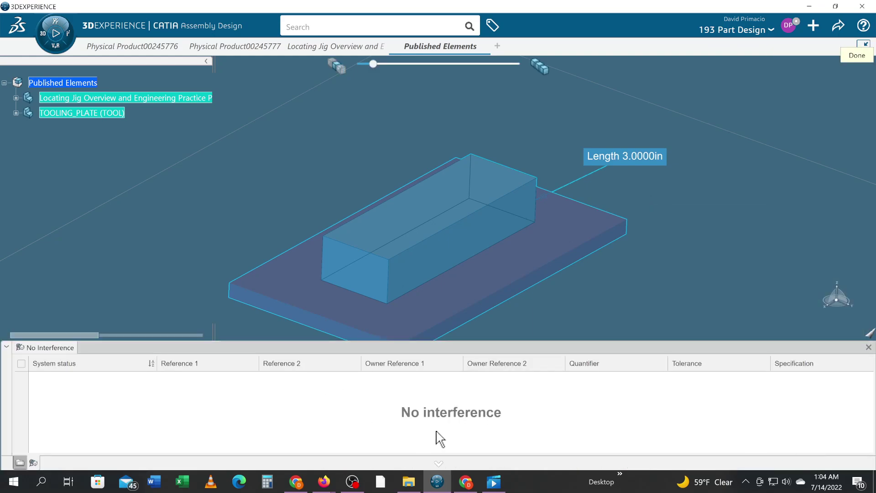
click(869, 347)
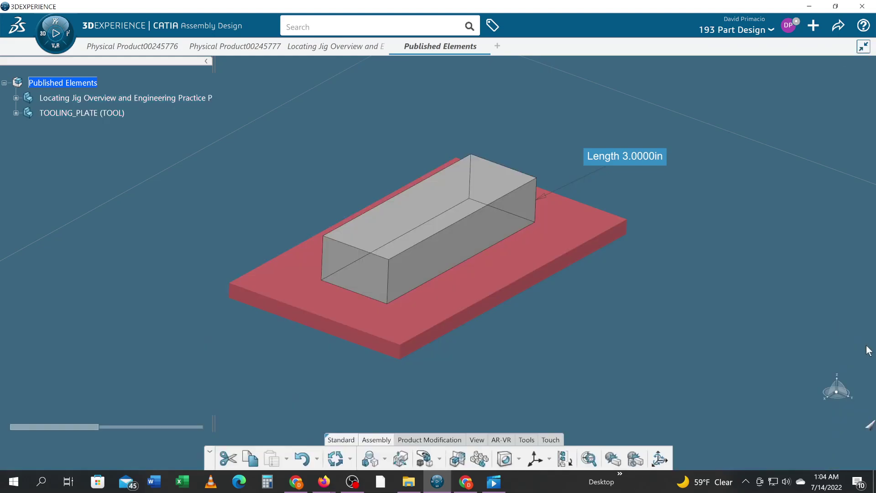
click(632, 460)
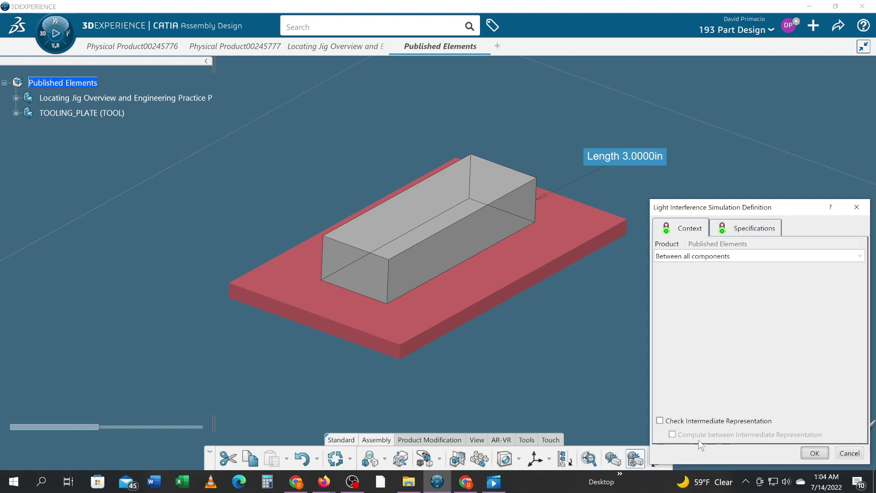
- Enable Contact in the Specifications options, rerun the check, and highlight the 1 Contact result
click(744, 227)
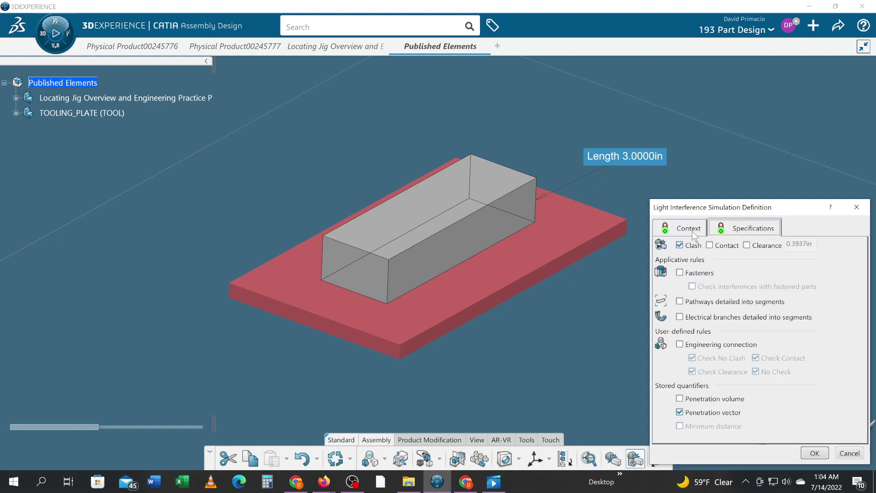
click(710, 246)
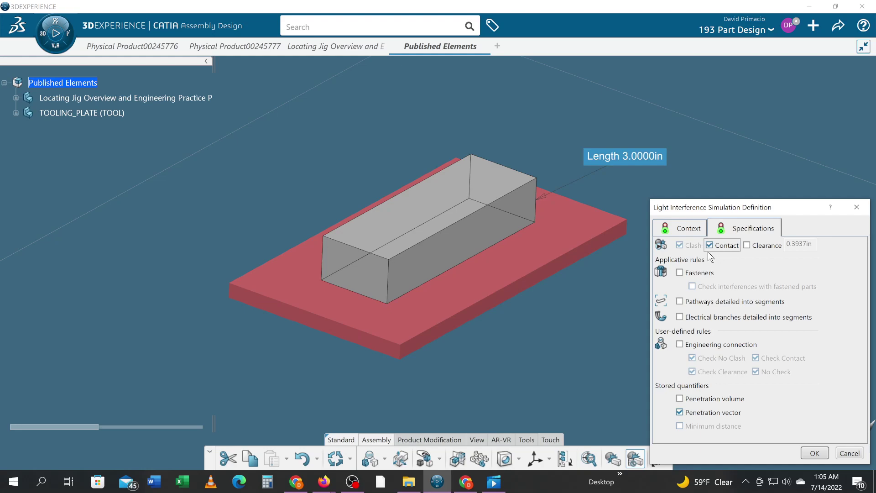
click(681, 233)
click(741, 230)
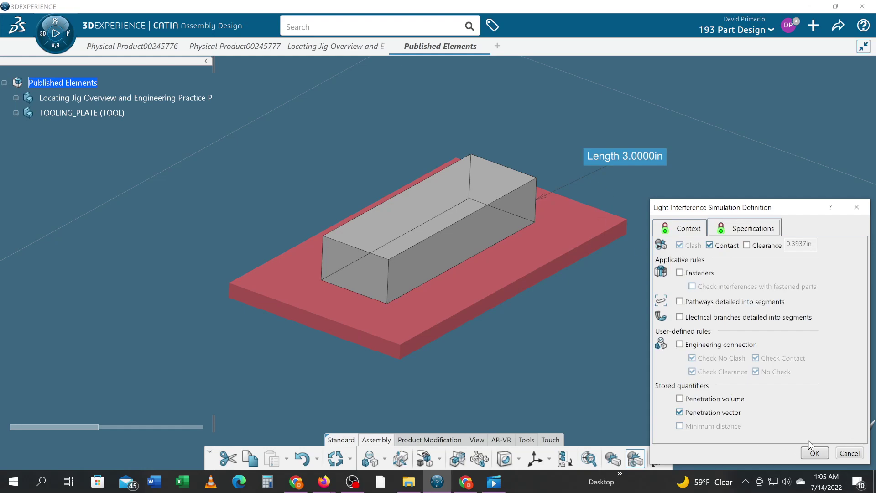
click(815, 453)
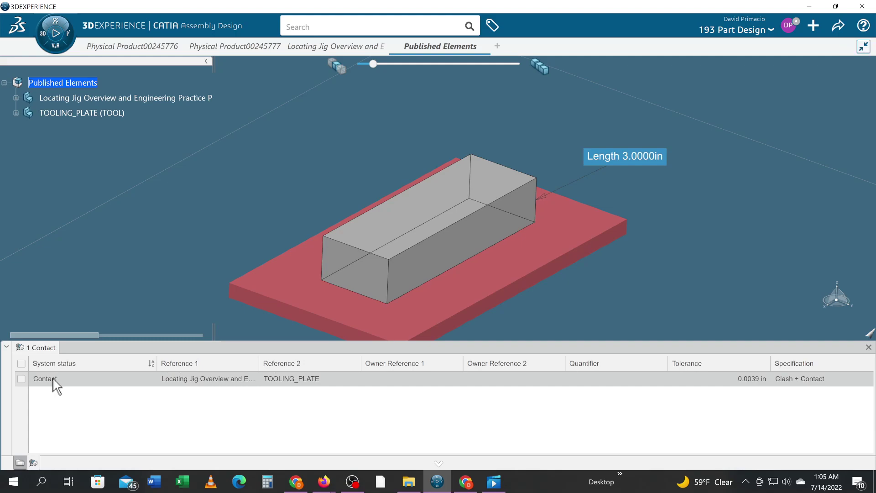
click(53, 380)
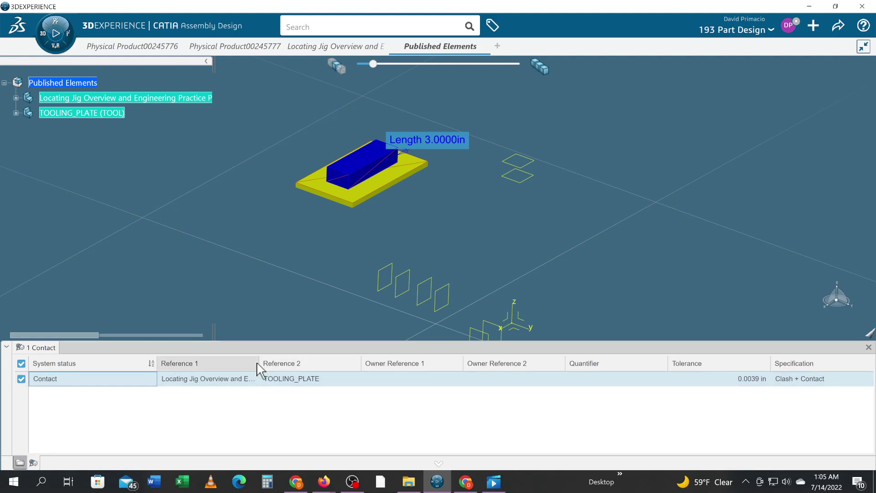
- Widen the Reference 1 column and frame the block and plate to inspect the contact
drag(259, 365, 337, 364)
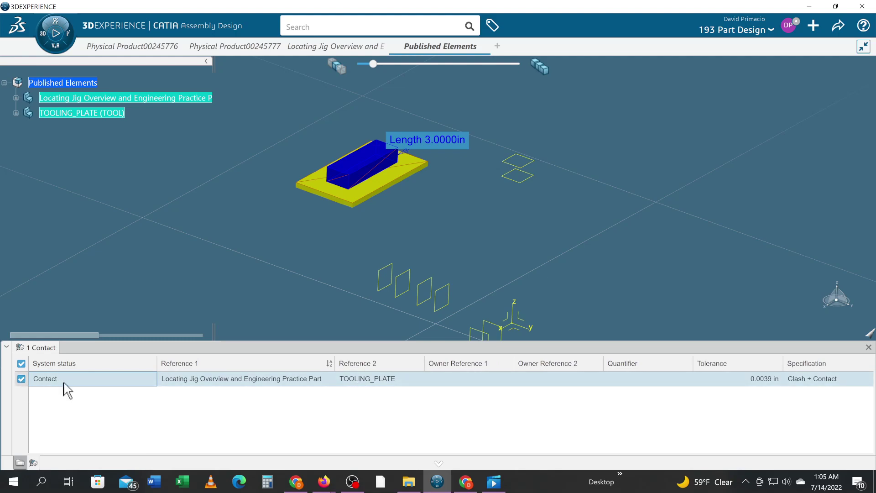
scroll(383, 248, up, 5)
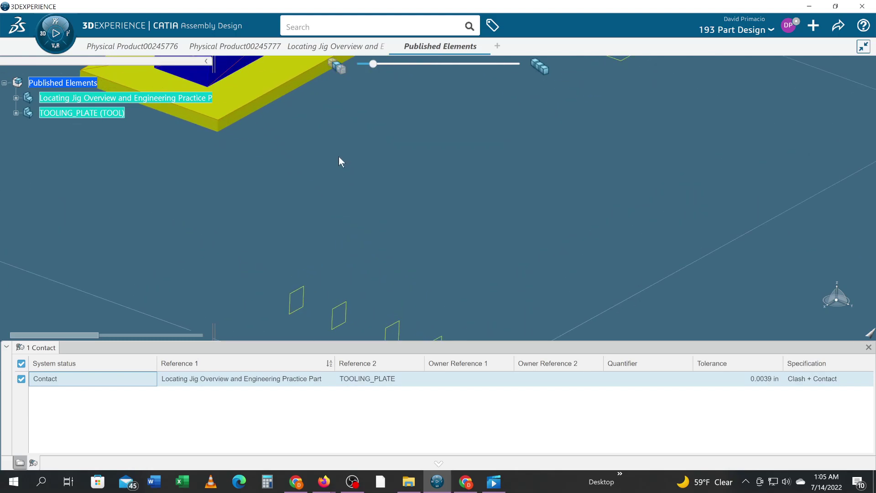
middle_drag(340, 160, 449, 324)
scroll(450, 324, up, 2)
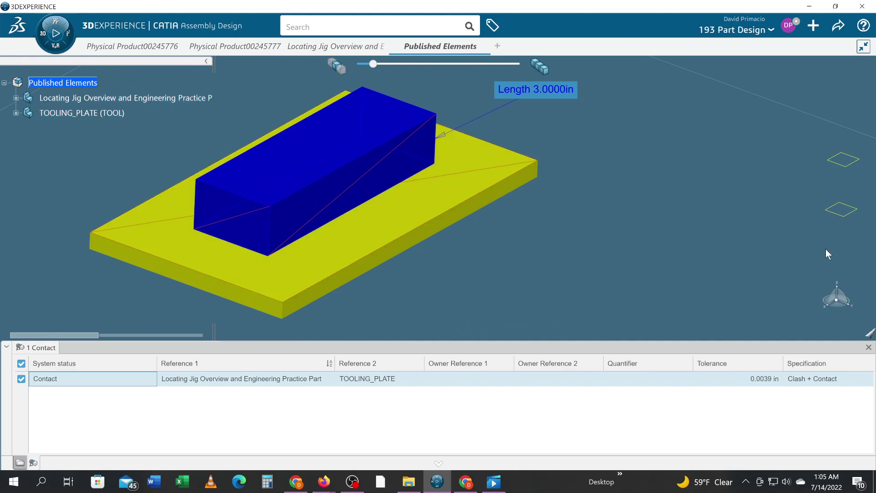
- Close the contact results and reposition the block and plate in the view
click(868, 348)
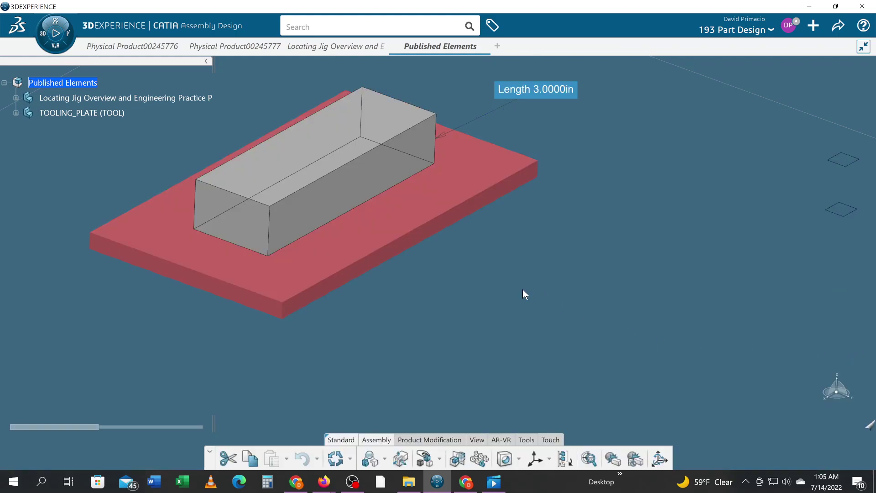
middle_drag(372, 336, 440, 364)
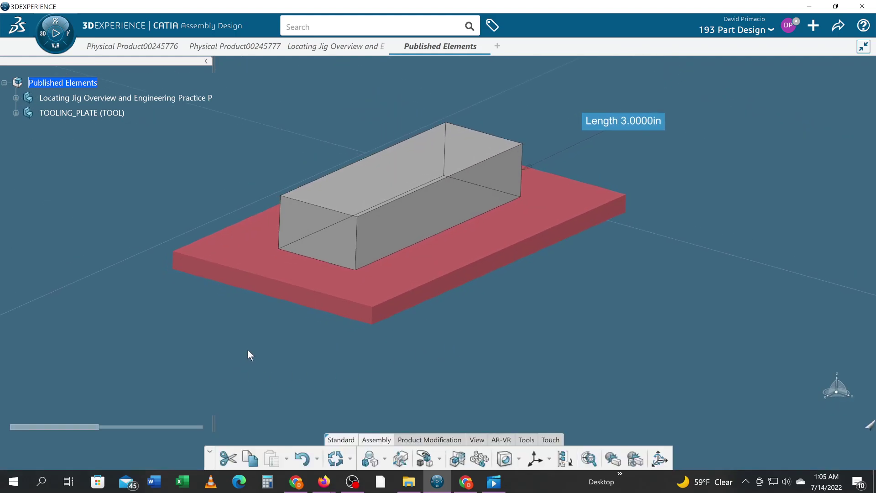
middle_drag(365, 371, 448, 355)
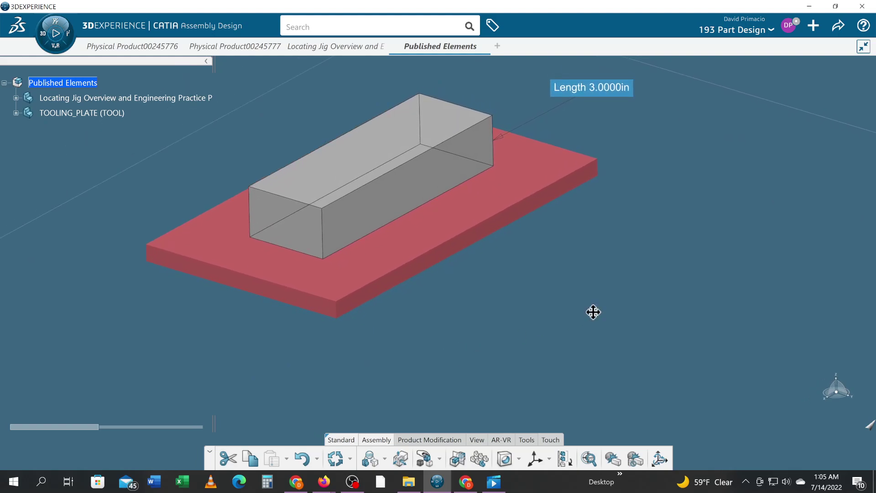
middle_drag(593, 312, 547, 356)
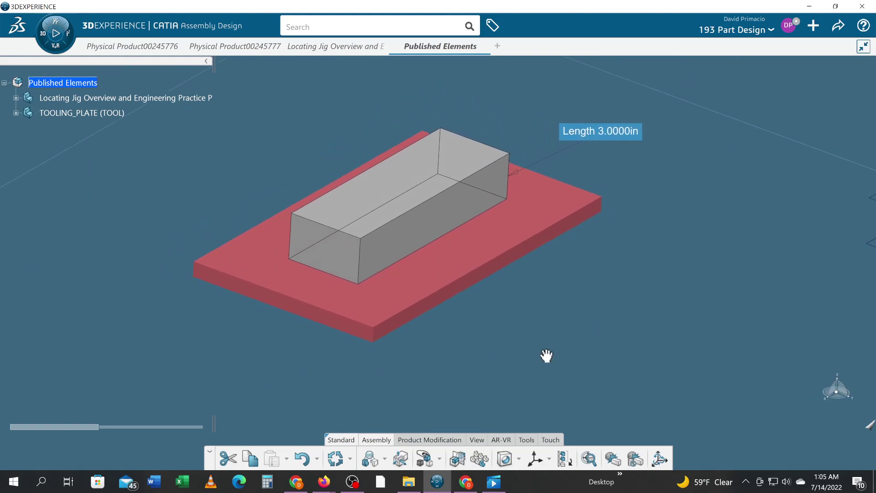